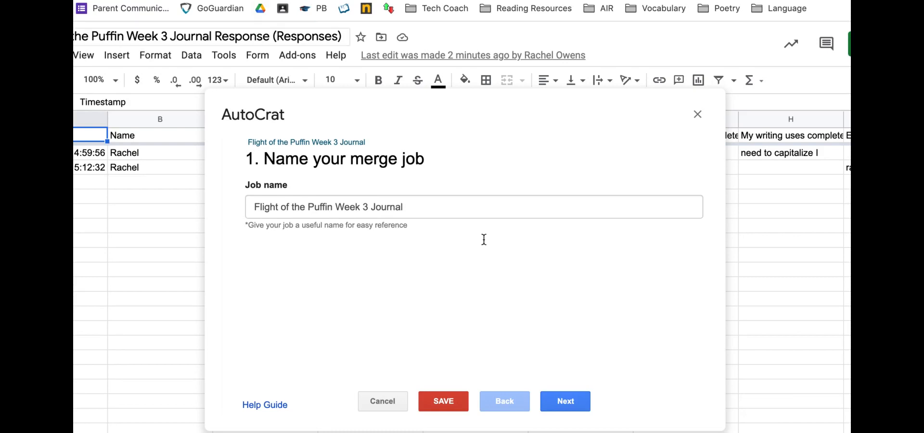
Discard the unfinished merge job and close AutoCrat.
left_click(380, 402)
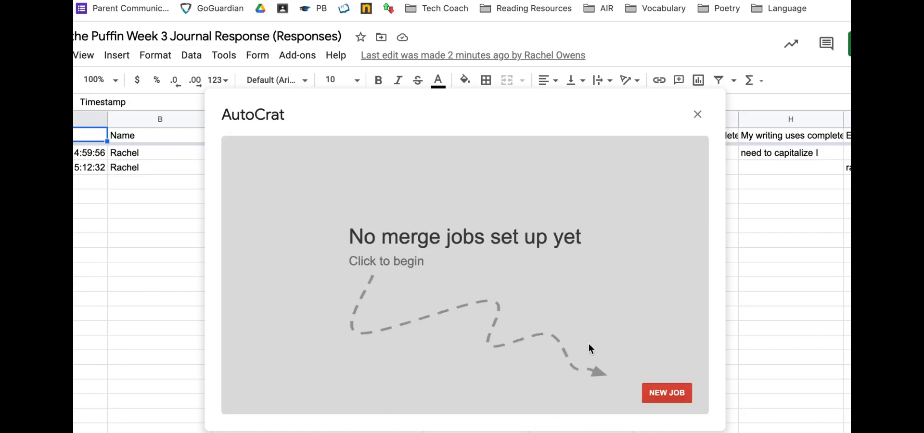
left_click(698, 114)
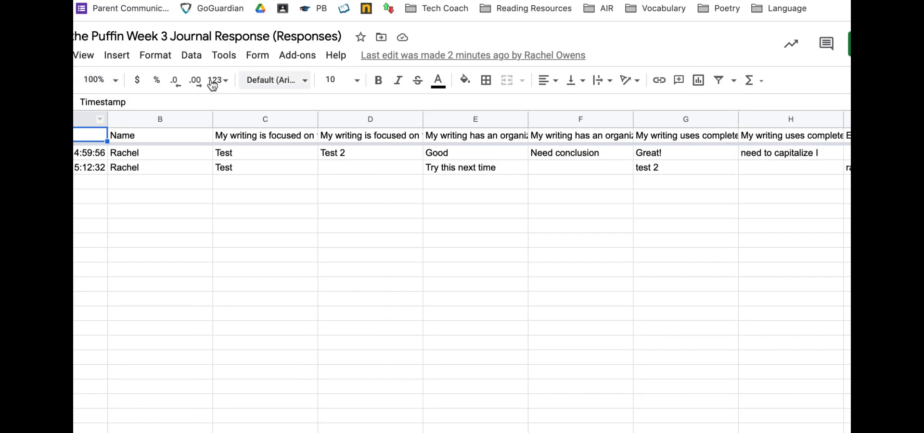
Review the journal response form's questions and responses, and look over the columns of its linked response spreadsheet.
left_click(192, 1)
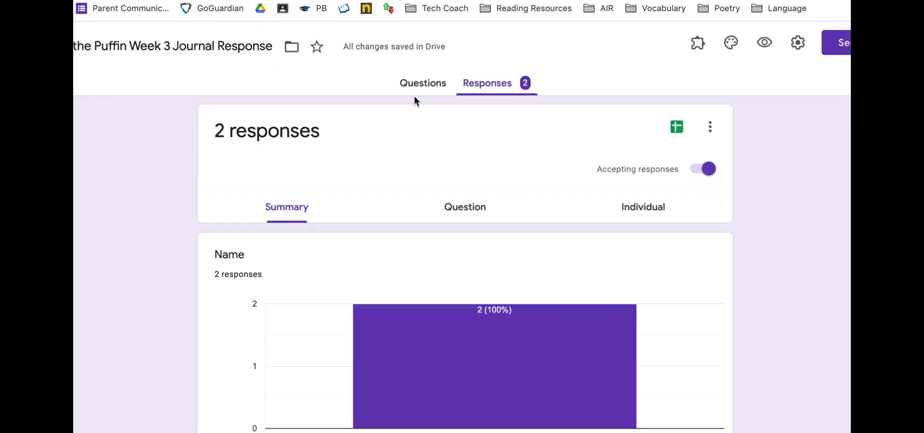
left_click(423, 84)
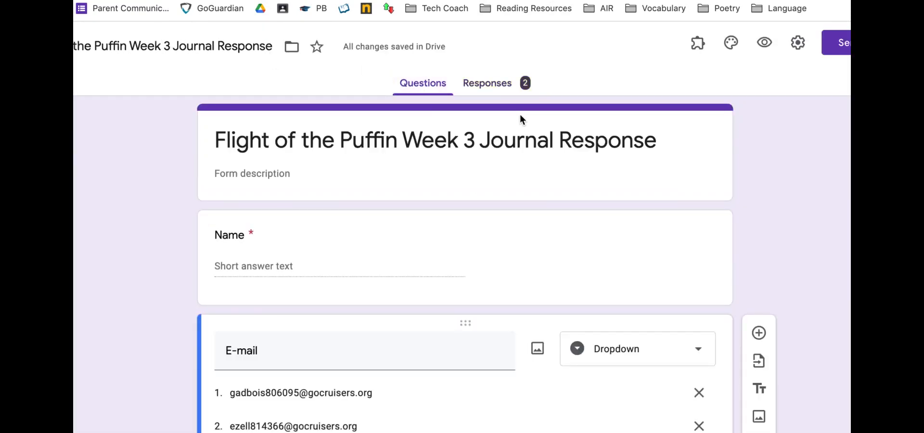
left_click(496, 86)
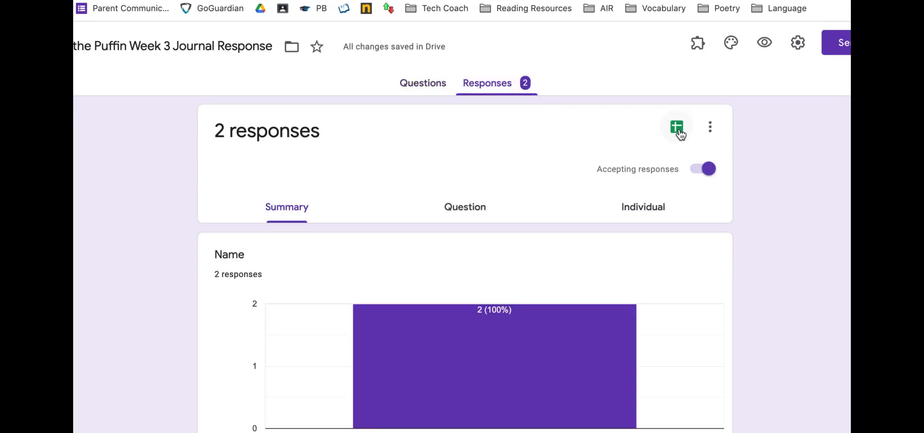
left_click(678, 130)
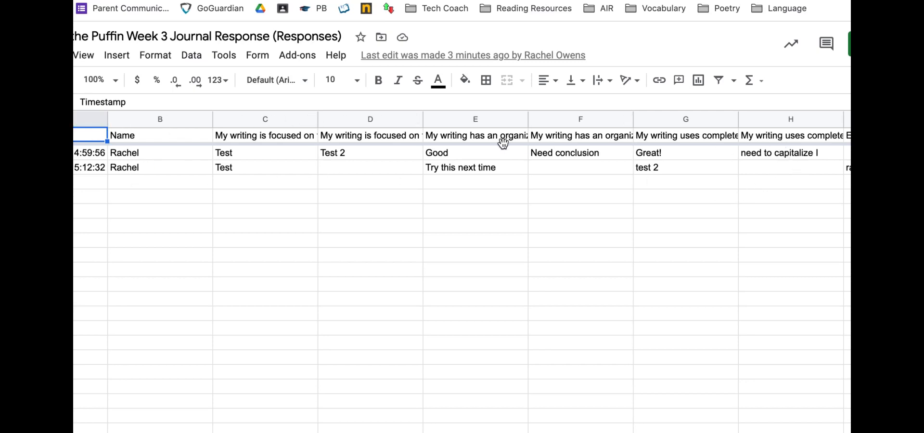
scroll(177, 149, "right", 3)
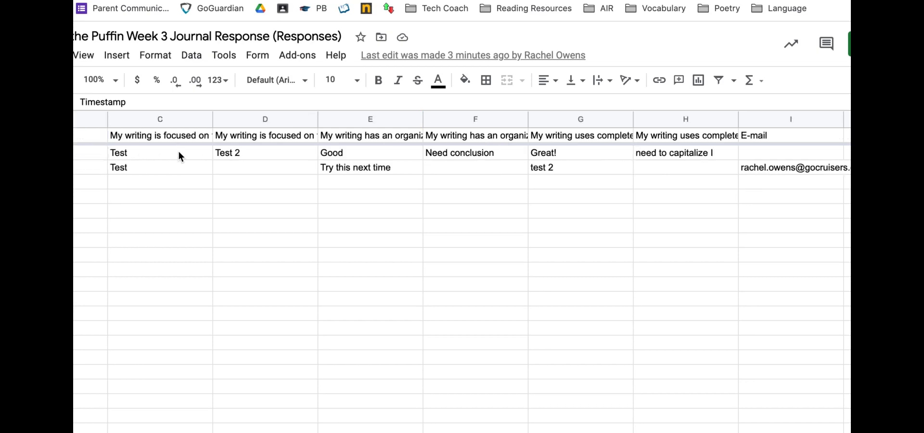
scroll(177, 149, "left", 3)
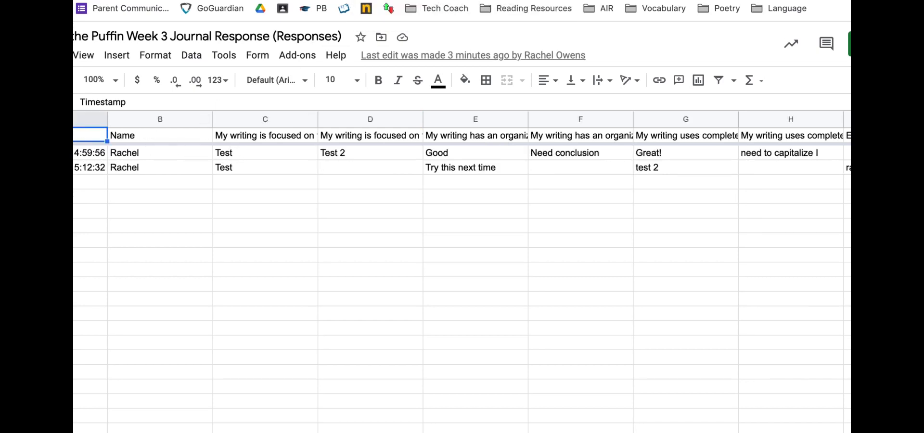
Examine the GROWS and GLOWS merge tags in the One-Point Rubric document, and return to the responses spreadsheet.
left_click(717, 1)
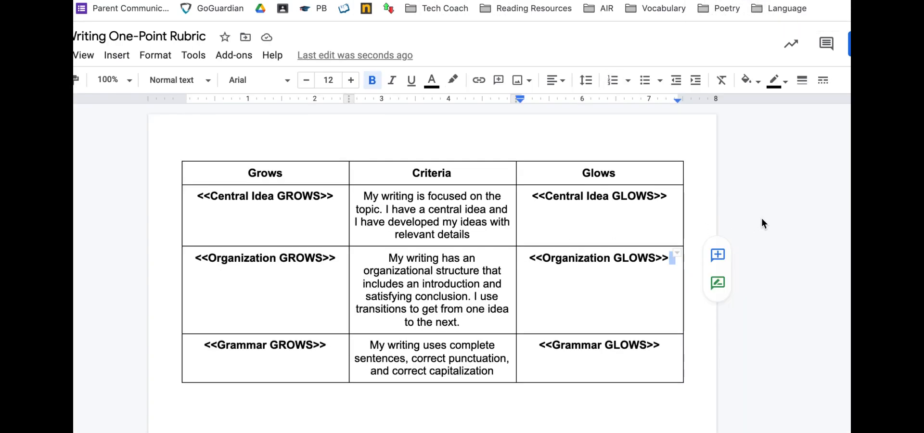
key("Up")
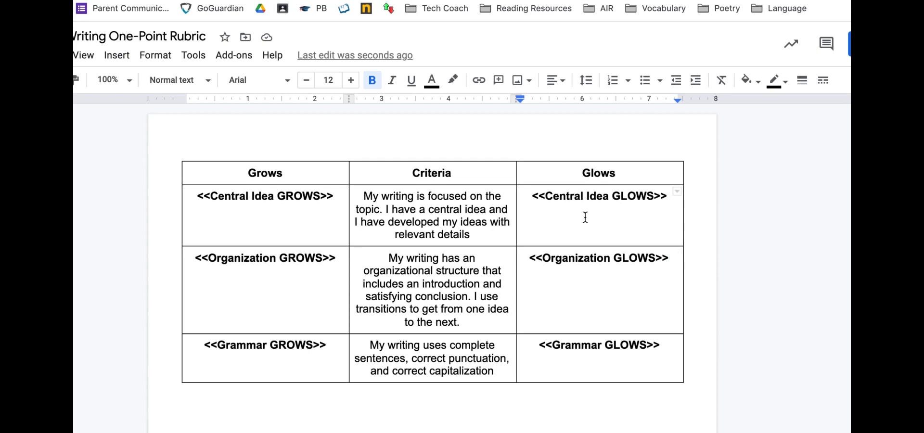
left_click(546, 198)
left_click(537, 195)
left_click(213, 196)
left_click(270, 1)
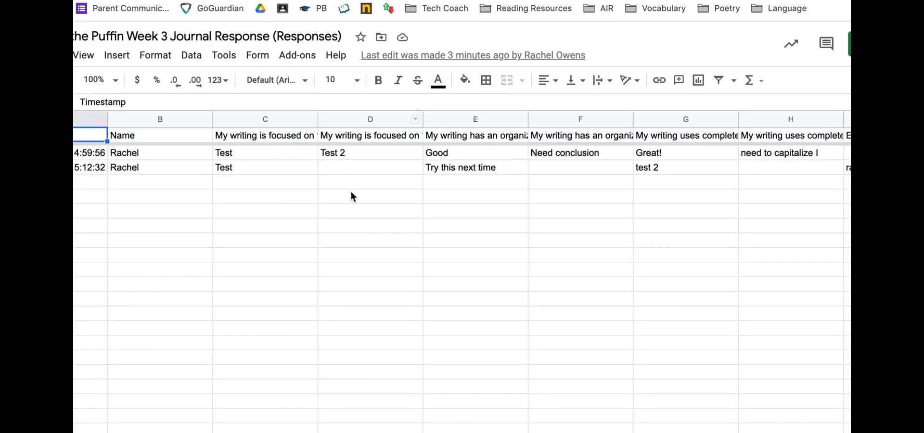
Launch the Autocrat add-on from the responses spreadsheet and start a new merge job.
left_click(284, 56)
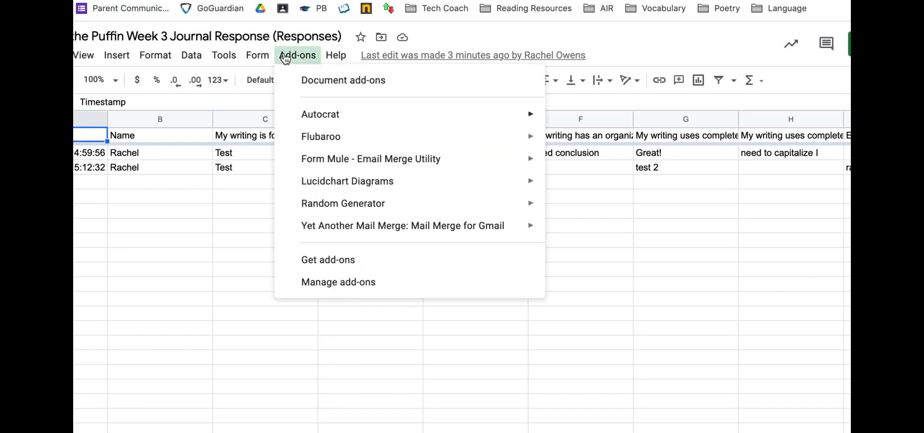
mouse_move(303, 114)
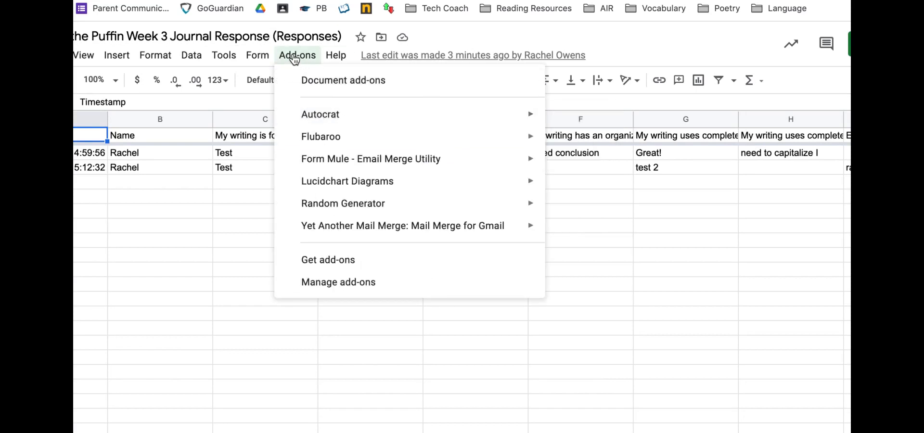
left_click(596, 120)
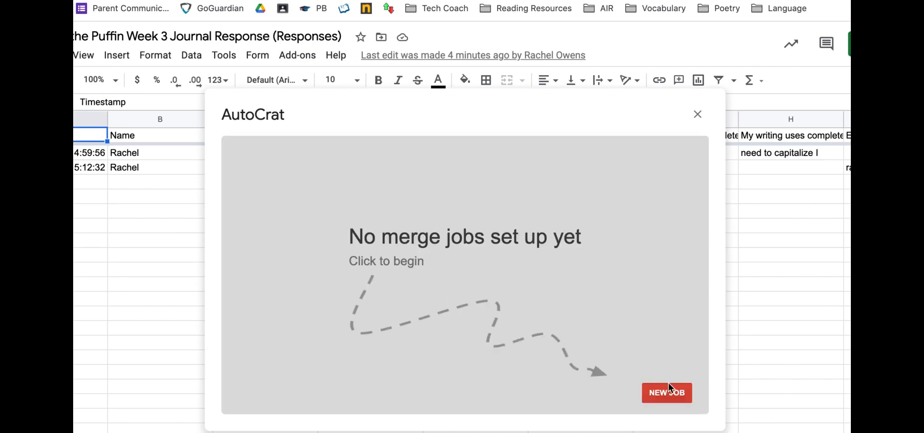
left_click(669, 389)
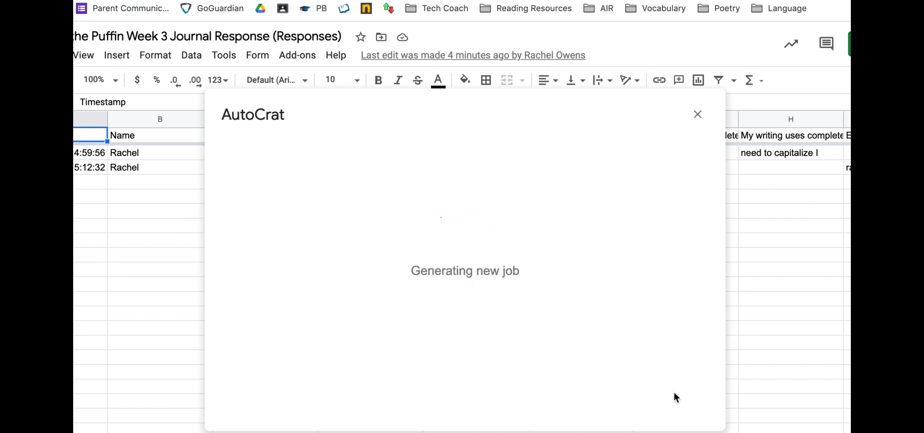
Name the merge job "Flight of the Puffin Week 3 Journal" and proceed to choosing a template.
left_click(371, 207)
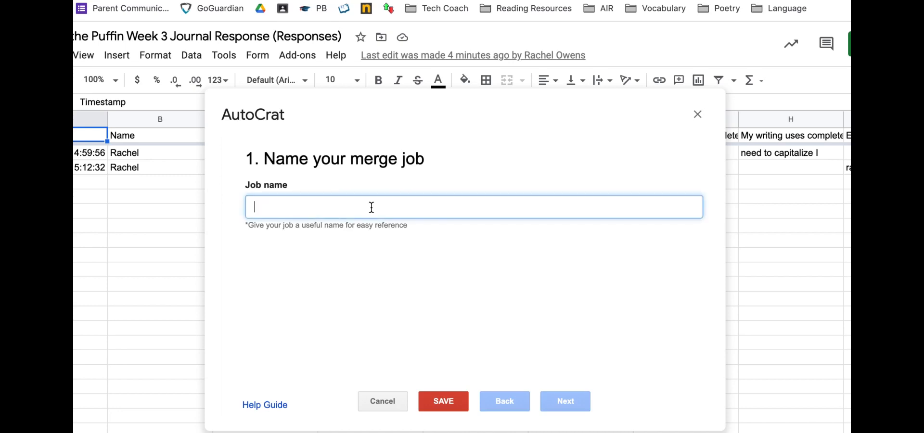
type("Flight O")
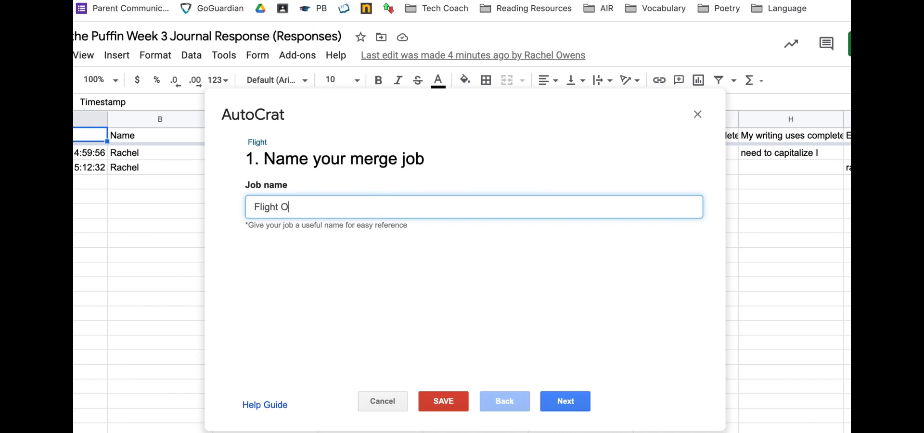
type("f")
key("BackSpace")
key("BackSpace")
type("of the Puffin Week 3 ")
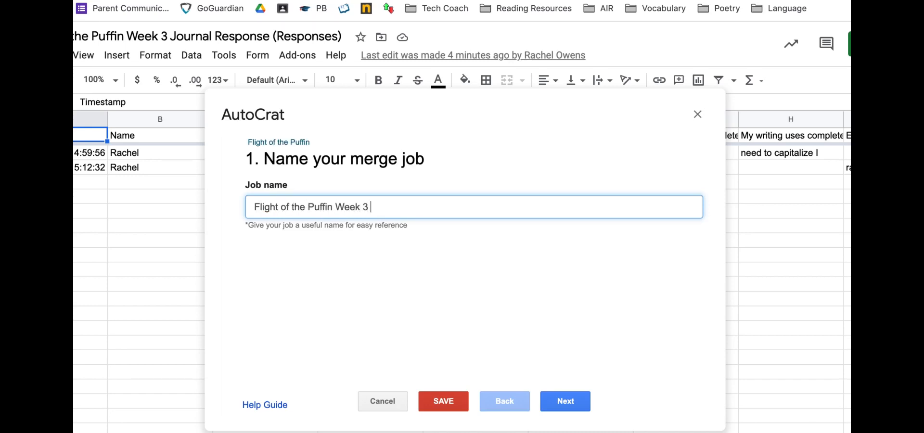
type("Journal")
left_click(561, 400)
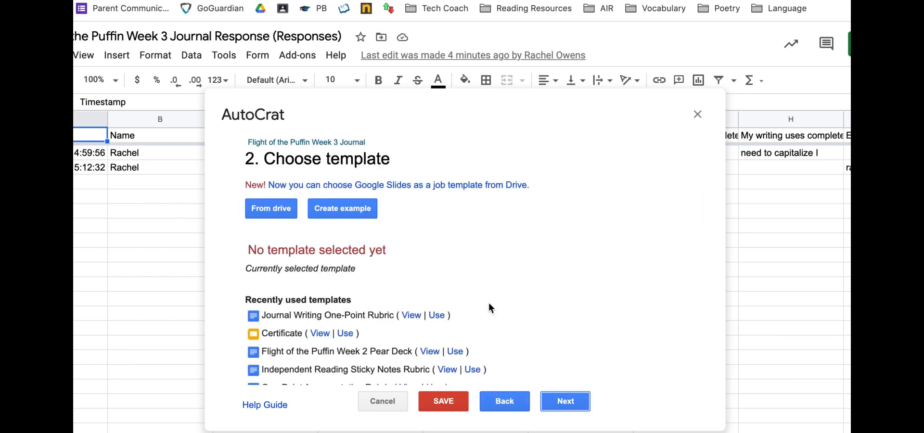
Select the Journal Writing One-Point Rubric document from Drive as the merge template and proceed to data mapping.
left_click(276, 208)
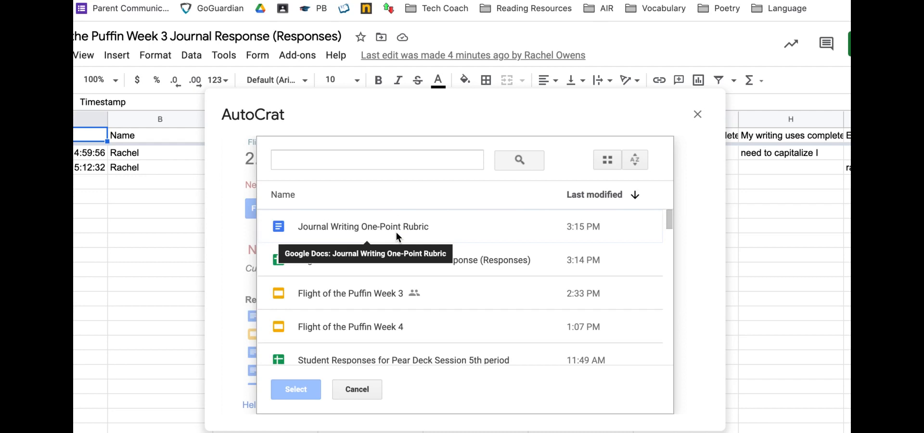
left_click(397, 232)
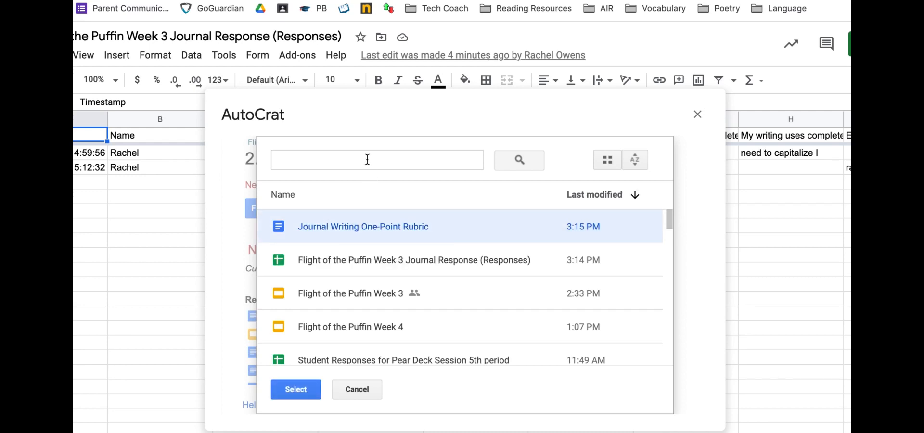
left_click(313, 384)
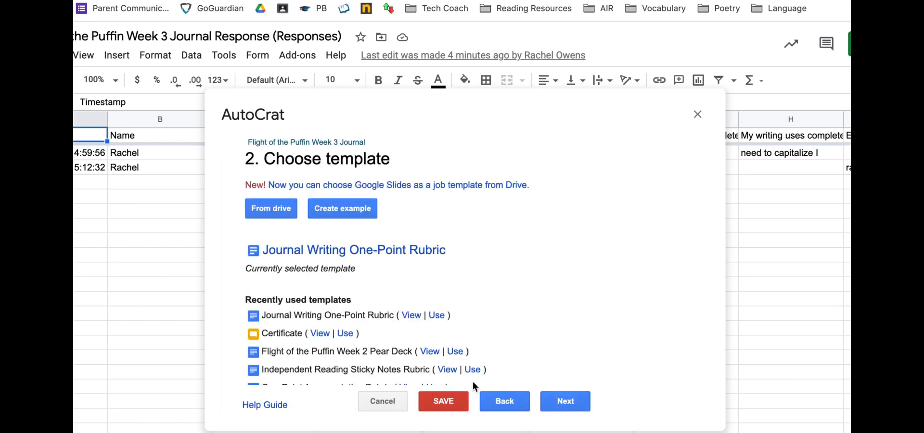
left_click(566, 405)
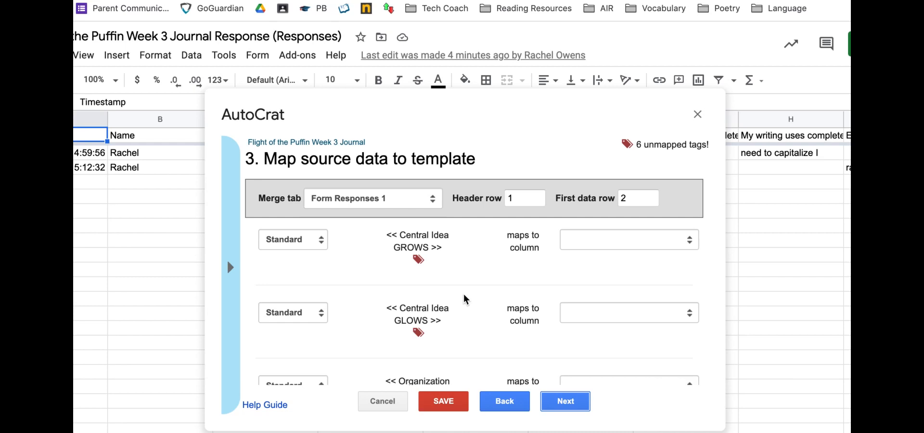
Map the Central Idea GROWS and GLOWS tags to the matching "My writing is focused on the topic" GROWS and GLOWS columns.
scroll(465, 299, "down", 2)
scroll(465, 299, "up", 2)
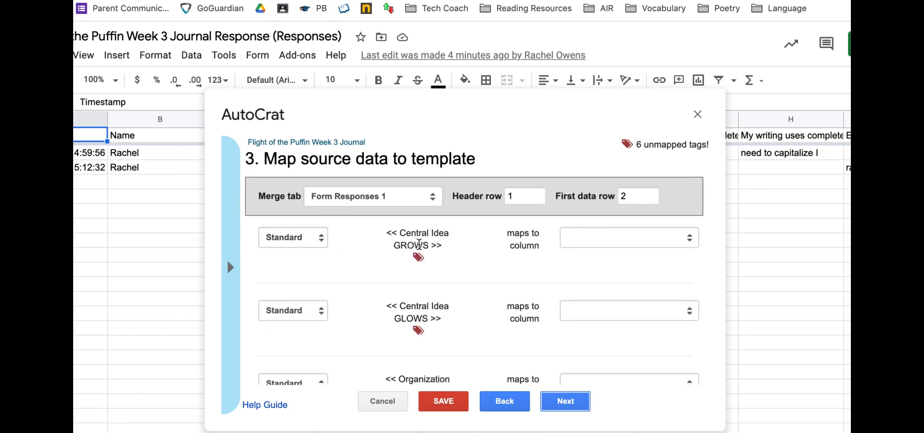
left_click(595, 244)
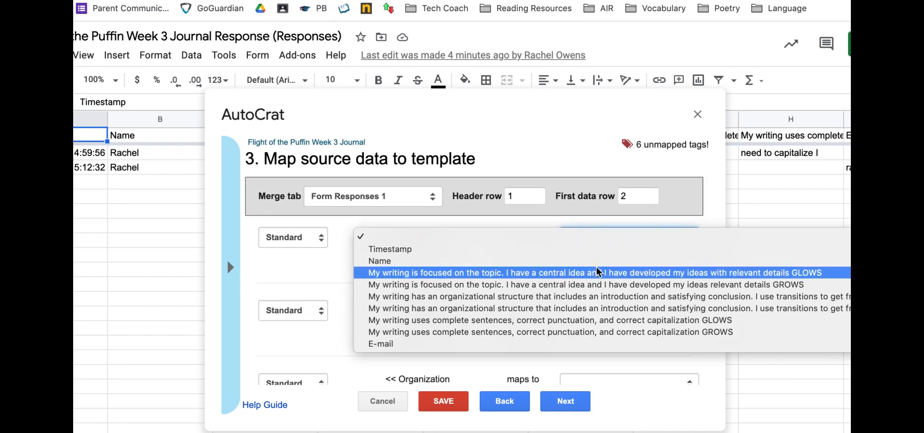
left_click(597, 284)
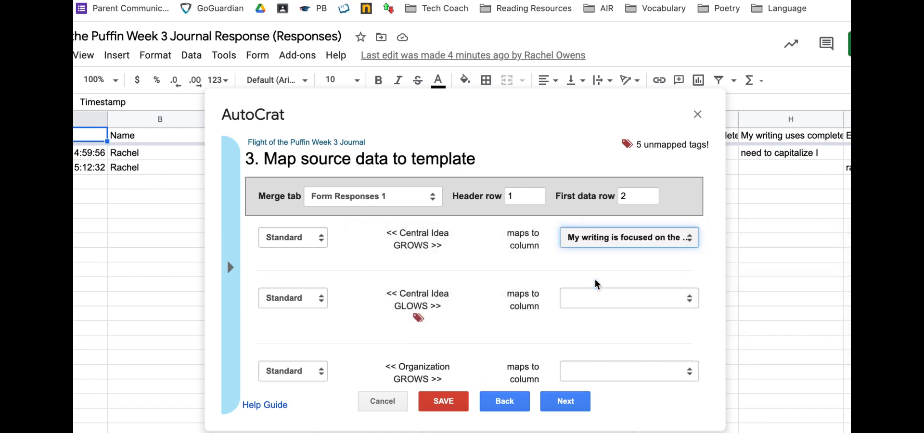
left_click(600, 299)
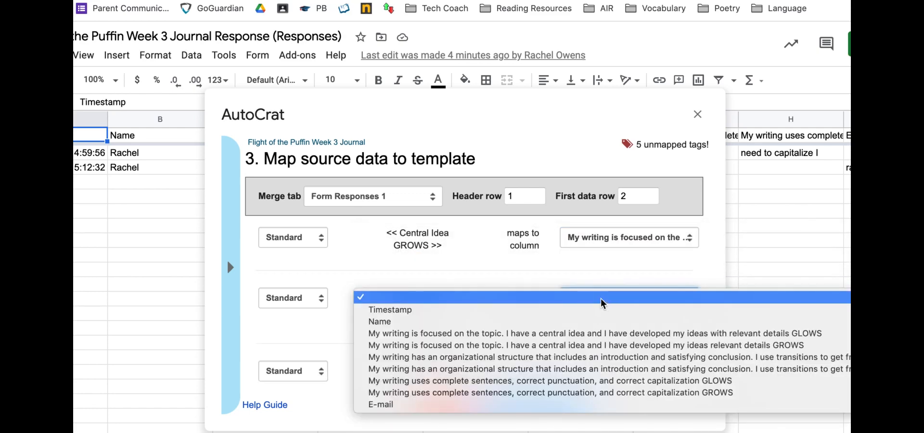
left_click(603, 337)
Map the Organization GROWS and Organization GLOWS tags to the "My writing has an organizational structure" response columns.
scroll(470, 324, "down", 1)
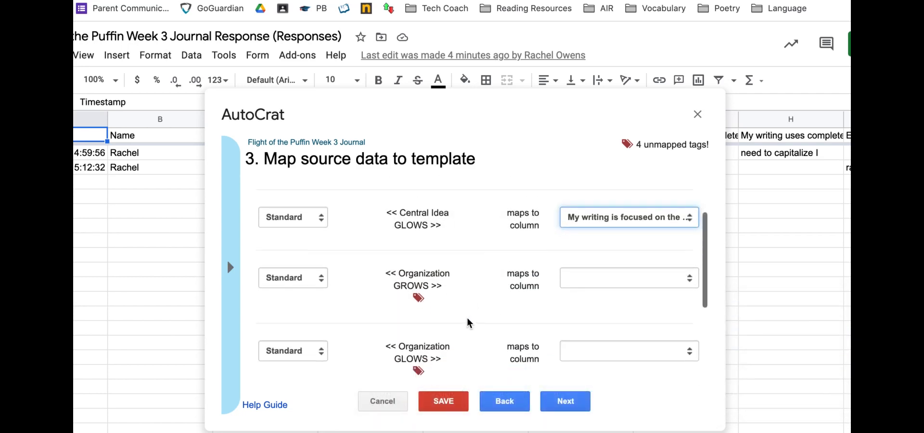
left_click(577, 278)
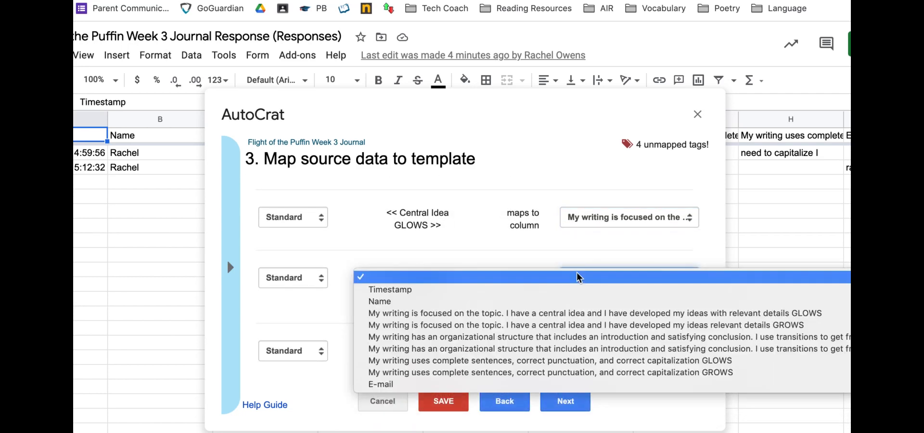
left_click(578, 338)
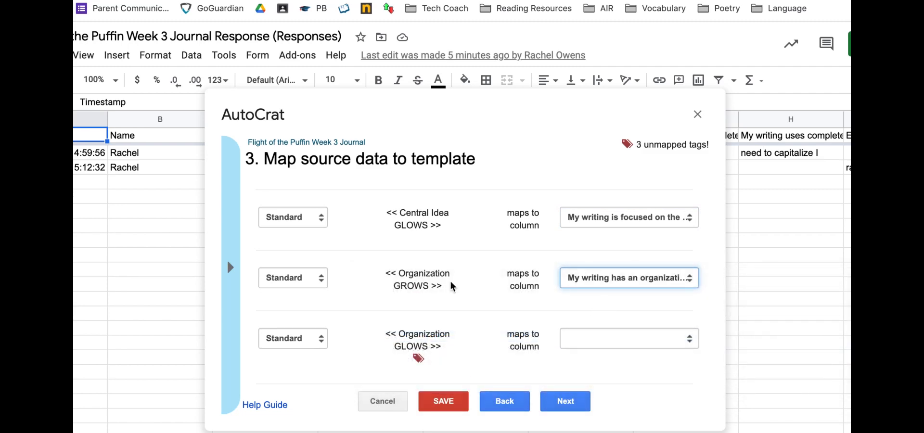
left_click(595, 346)
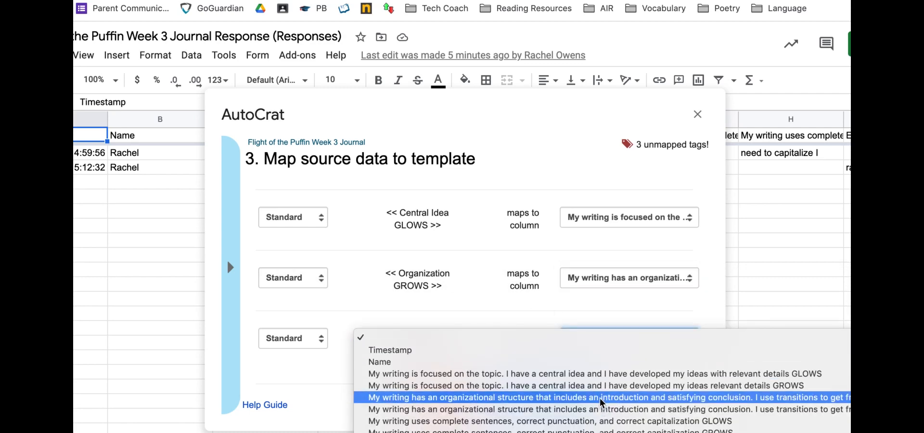
left_click(600, 400)
scroll(476, 313, "down", 3)
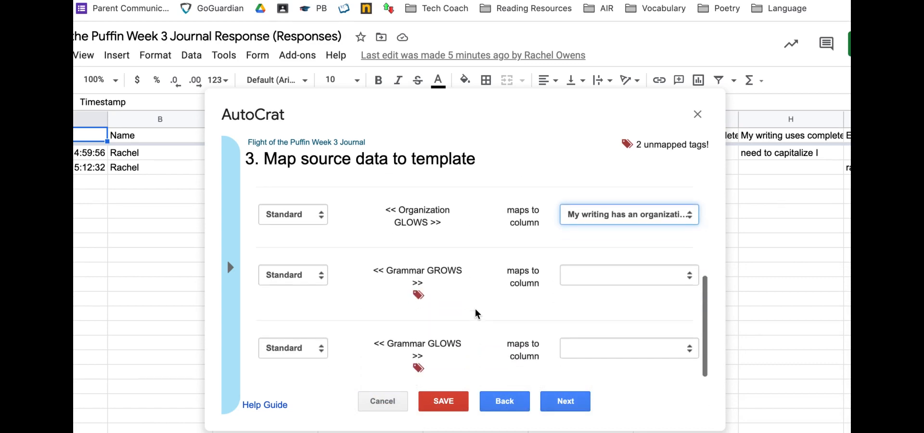
Map the Grammar GROWS and GLOWS tags to the matching "My writing uses complete sentences" GROWS and GLOWS columns.
left_click(584, 264)
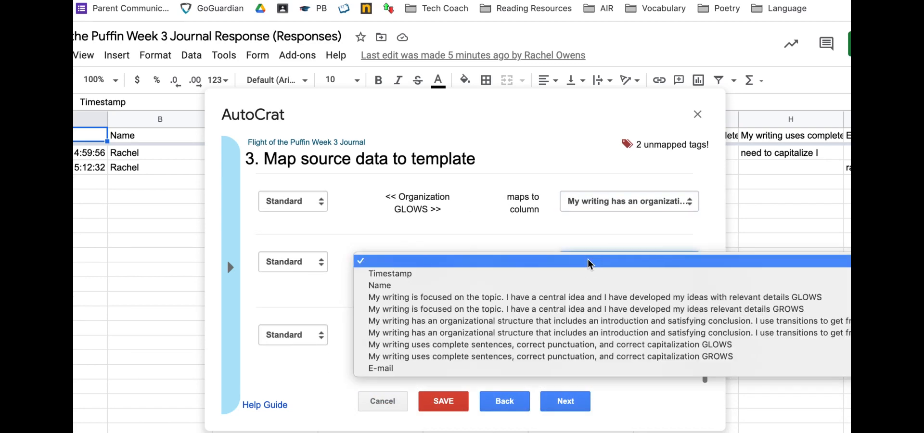
left_click(599, 361)
left_click(593, 338)
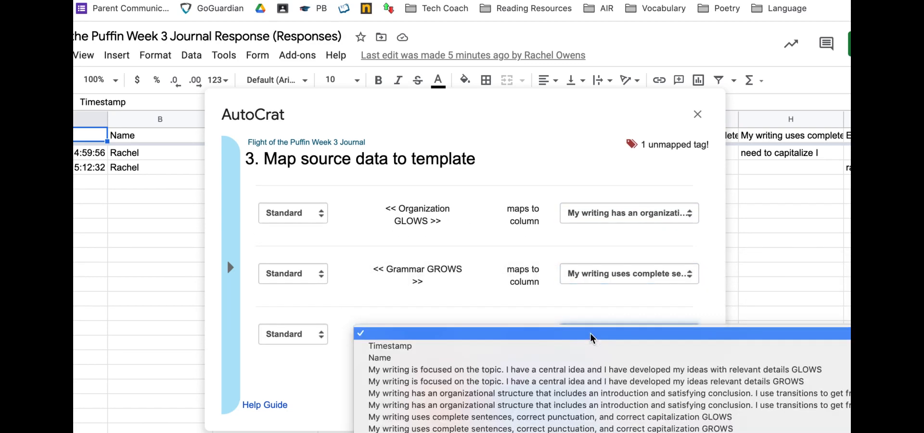
left_click(581, 417)
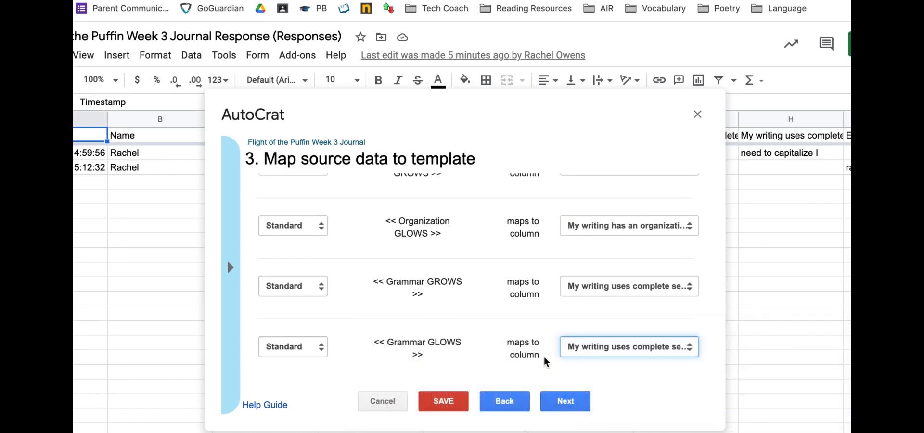
Proceed to the merge job's file settings and begin the file name with "<<Name".
left_click(567, 405)
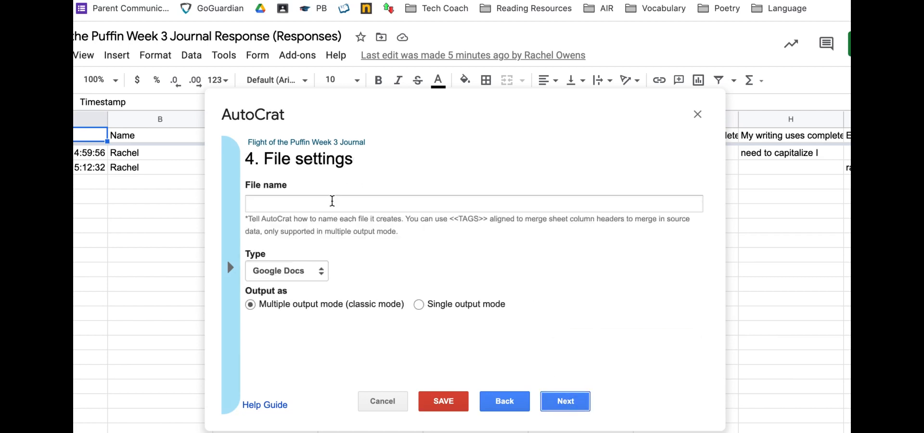
left_click(331, 202)
left_click(530, 233)
left_click(343, 205)
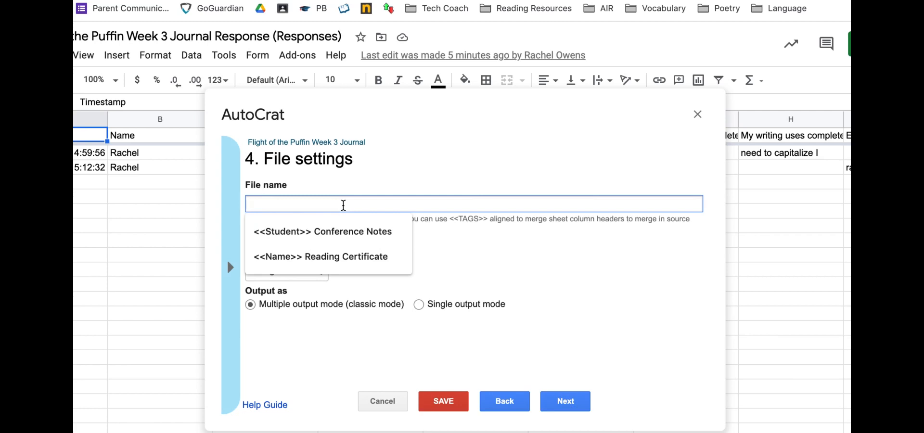
type("<<Name")
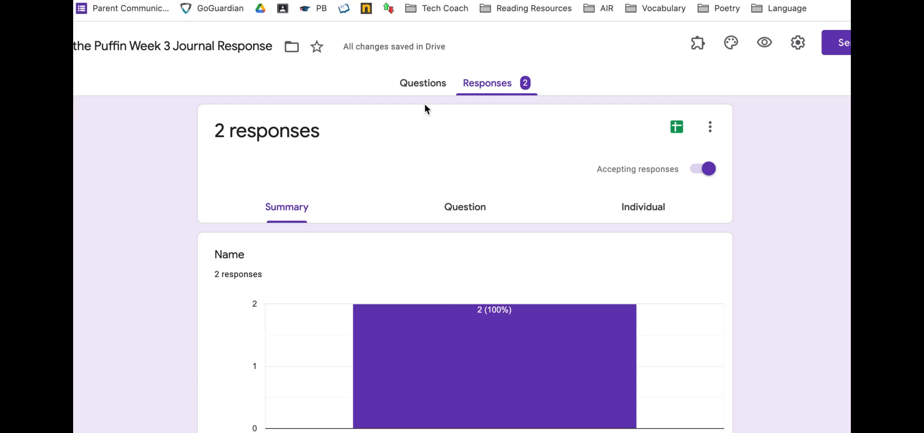
Check the wording of the Name question in the journal response form, and return to the responses spreadsheet.
left_click(423, 87)
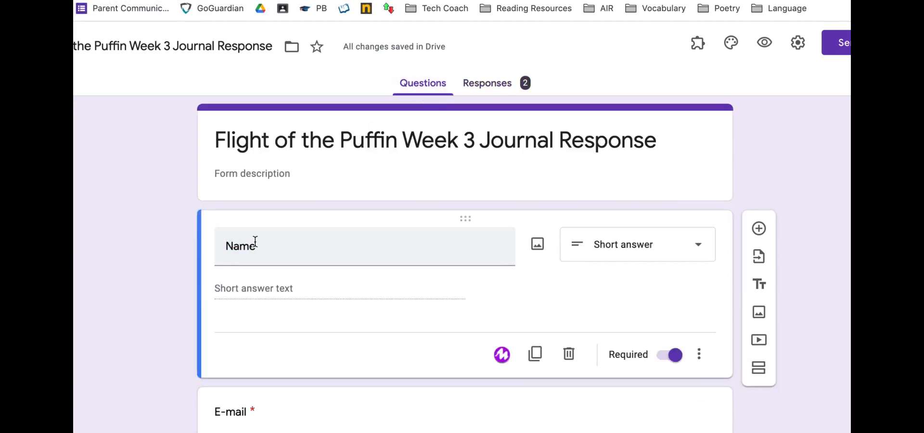
double_click(244, 246)
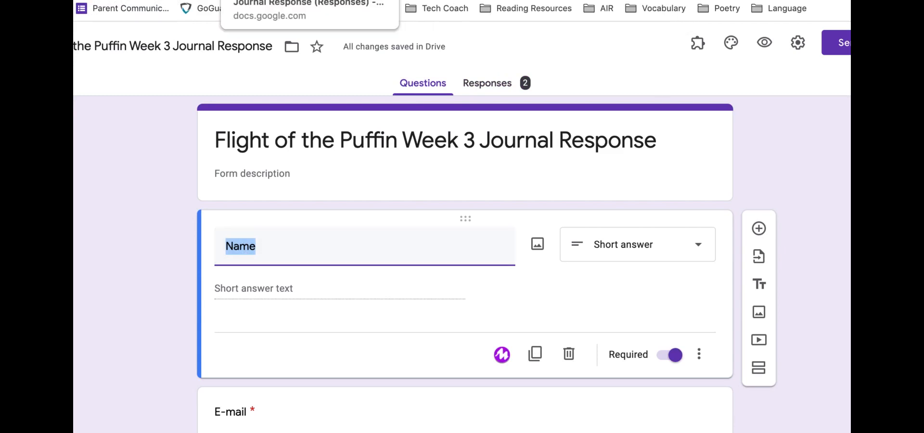
left_click(268, 1)
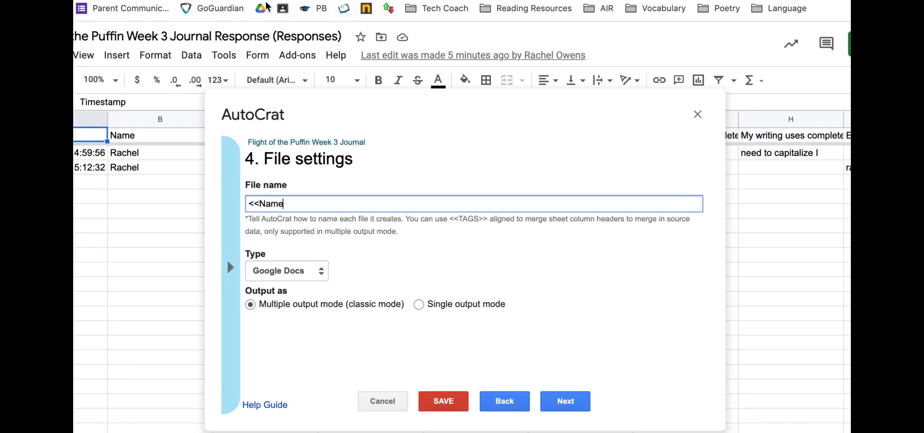
Complete the file name as "<<Name>> Week 3 Journal Response Rubric".
double_click(271, 204)
key("Right")
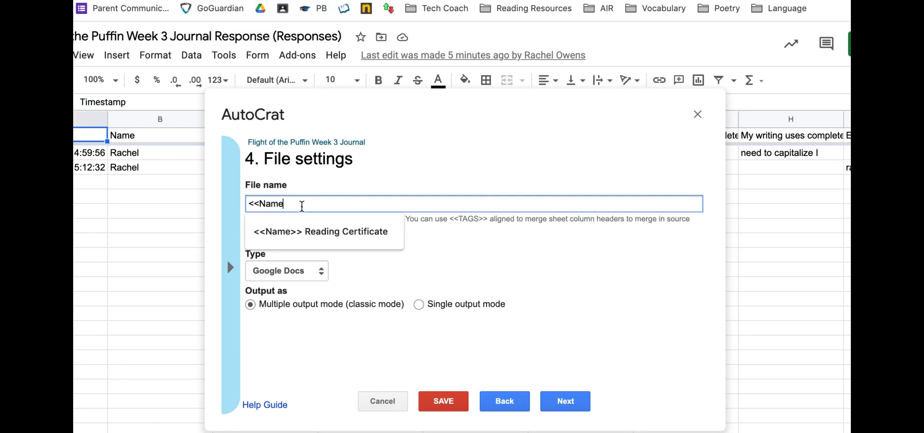
type(">> Jou")
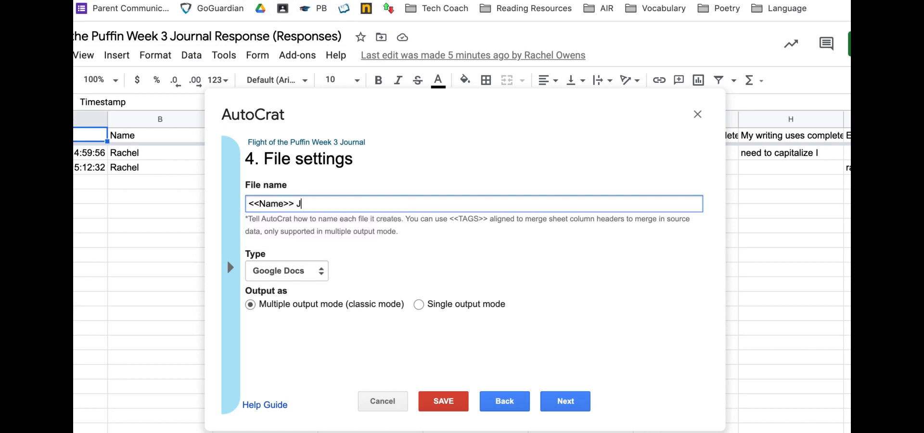
key("BackSpace")
key("BackSpace")
key("BackSpace")
type("Week 3 Journal Response Rubric")
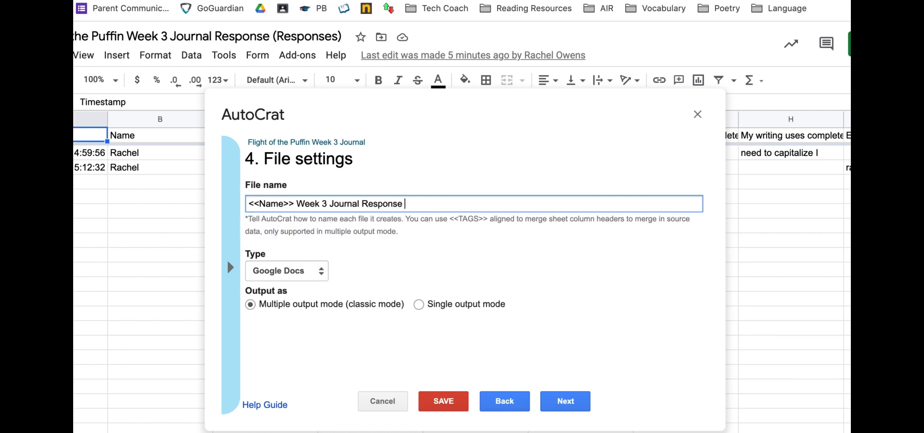
Insert "FotP" before "Week 3" in the merged file name.
left_click(297, 203)
type("Fot")
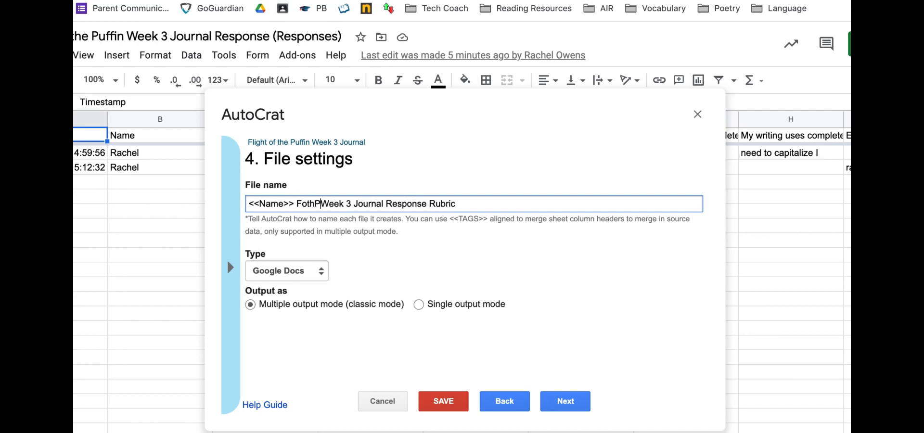
type("P")
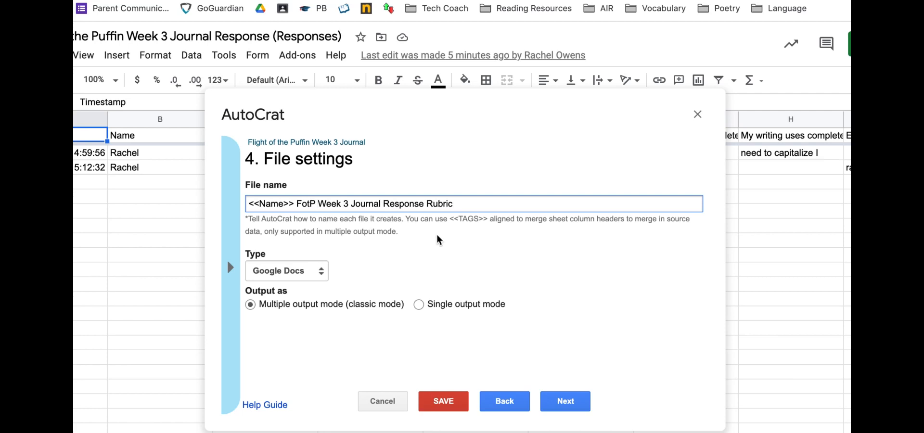
left_click(463, 202)
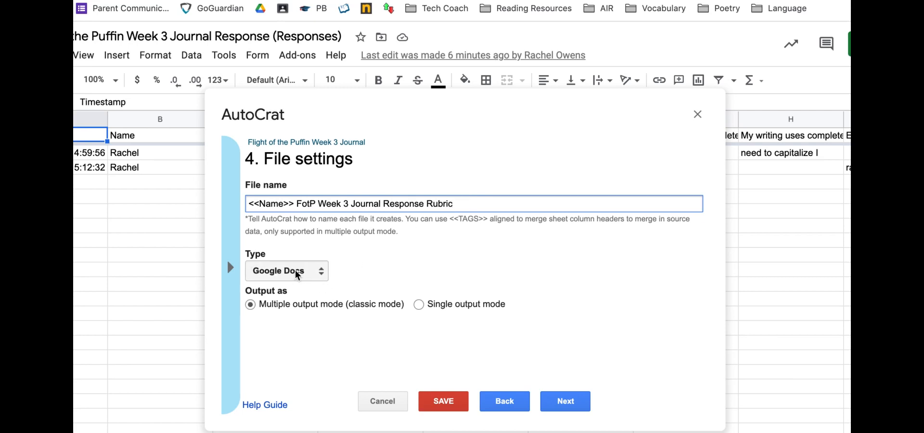
Keep Google Docs as the output file type and proceed to choosing destination folders.
left_click(317, 271)
left_click(318, 271)
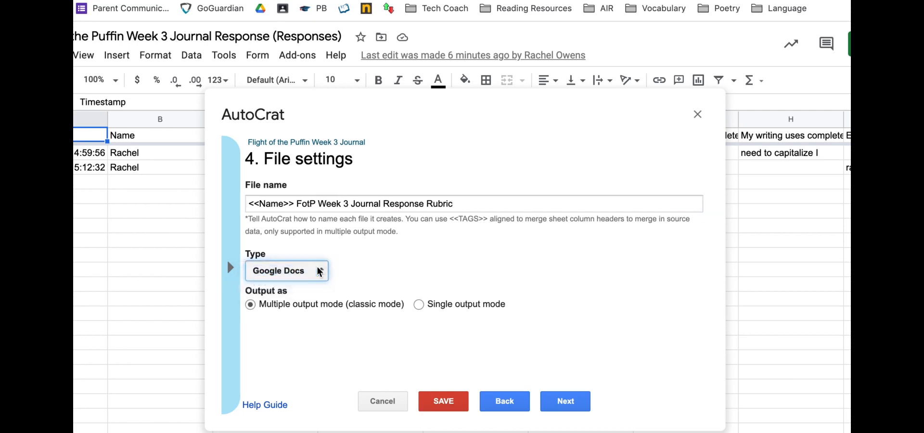
left_click(317, 271)
left_click(359, 260)
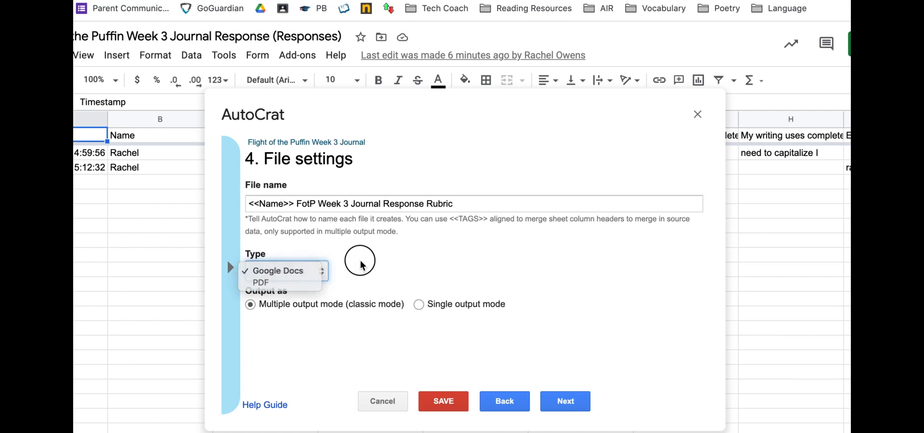
left_click(566, 407)
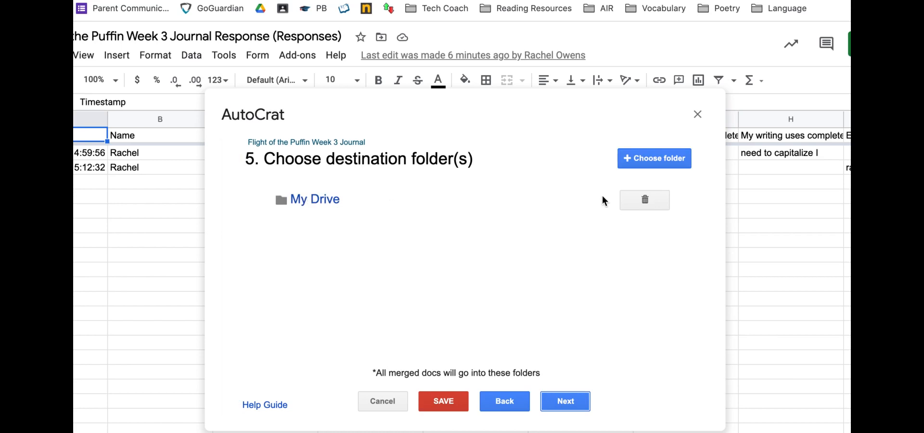
left_click(325, 204)
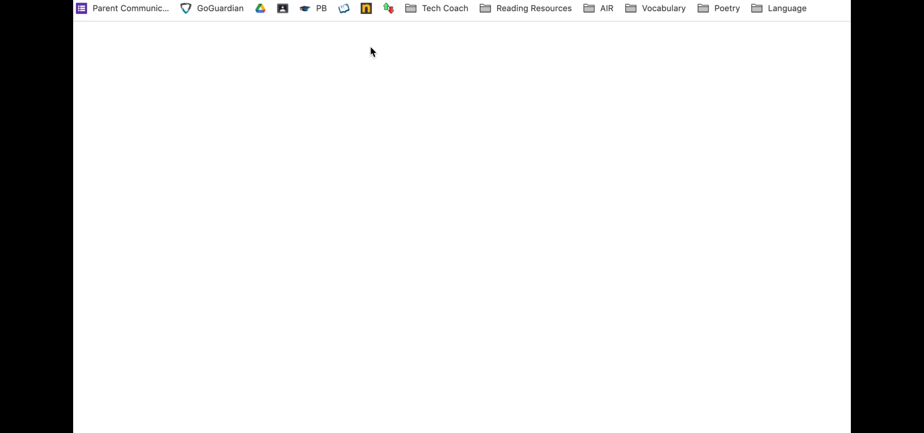
key("super+w")
left_click(657, 157)
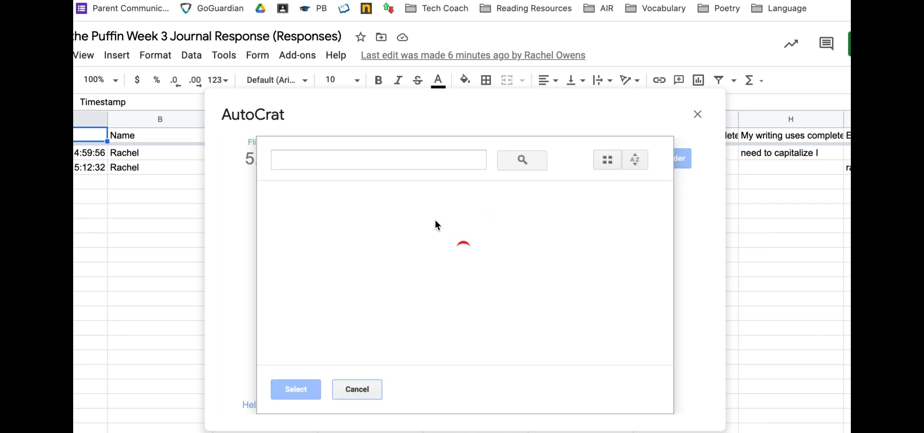
scroll(367, 322, "down", 4)
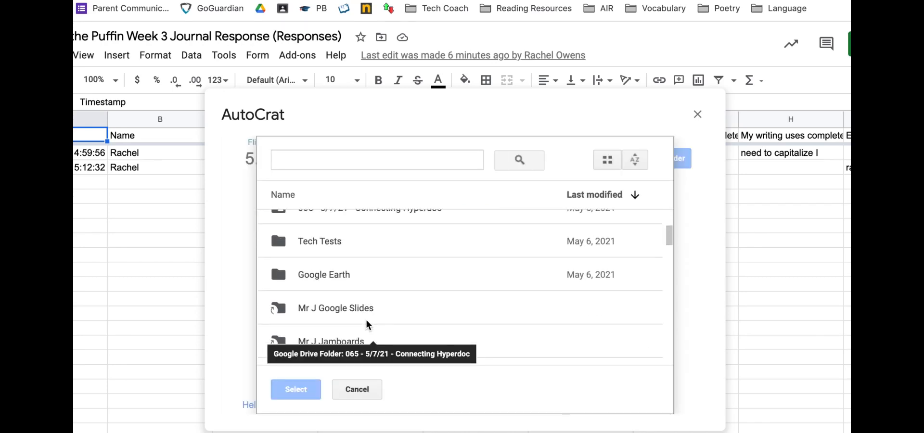
scroll(368, 323, "down", 2)
left_click(363, 161)
type("rubri")
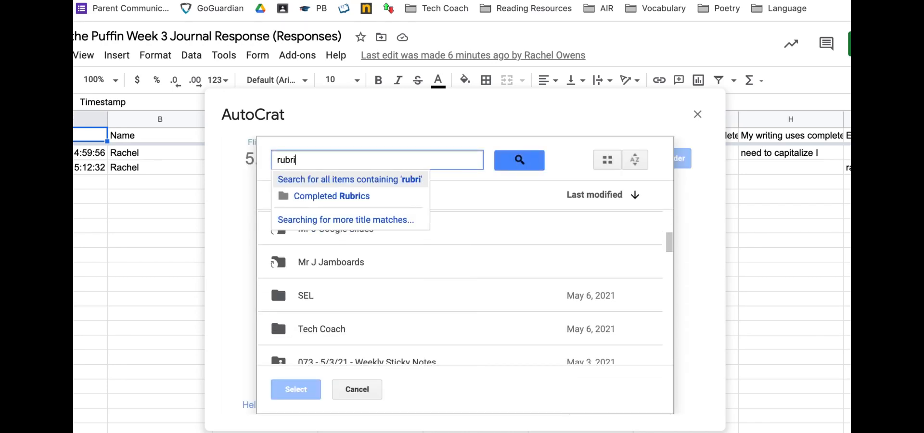
left_click(376, 195)
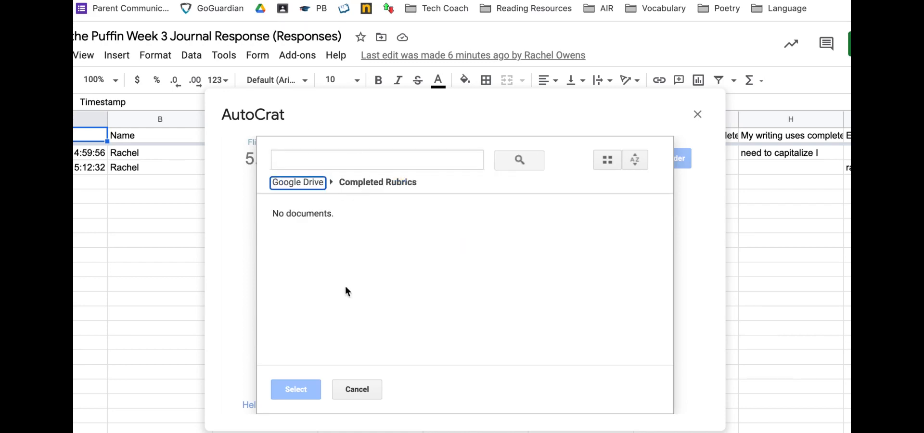
left_click(373, 182)
left_click(355, 393)
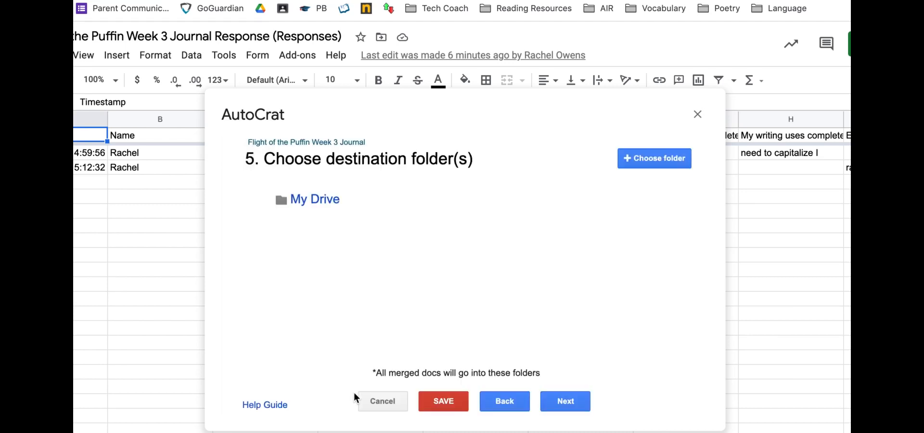
Search Drive for "completed rubrics" and add the Completed Rubrics folder as a destination for the merged documents.
left_click(642, 160)
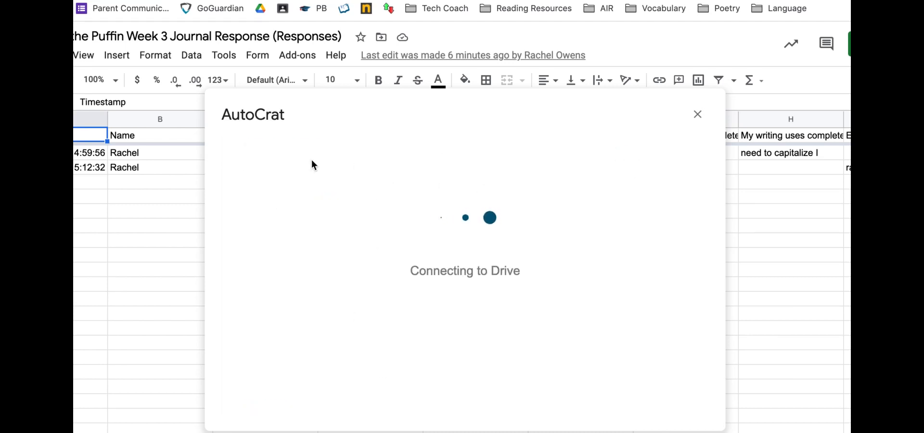
left_click(406, 160)
type("co")
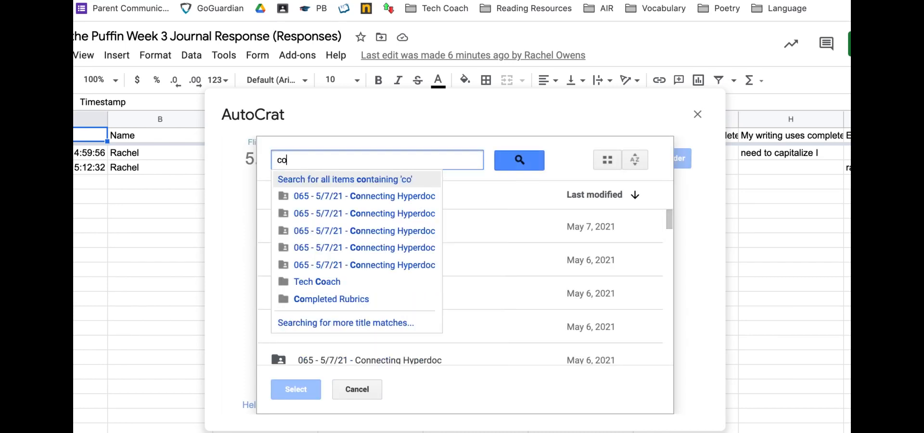
type("mpleted rr")
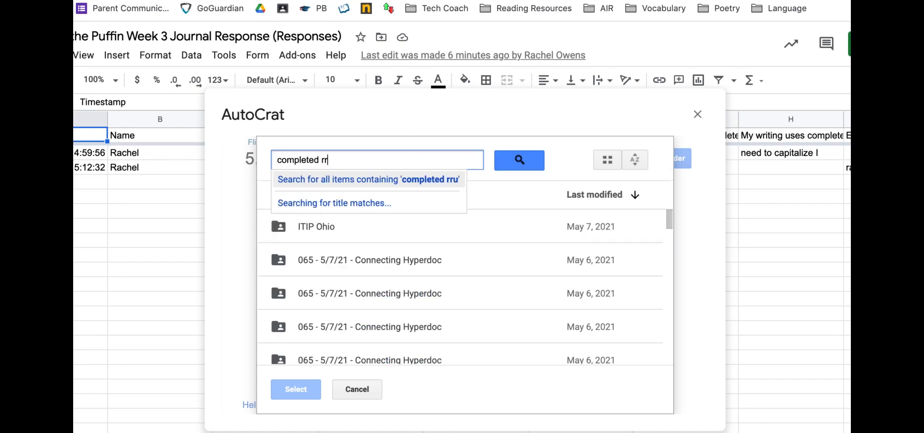
key("BackSpace")
type("urbci")
key("BackSpace")
key("BackSpace")
key("BackSpace")
key("BackSpace")
type("brics")
key("Return")
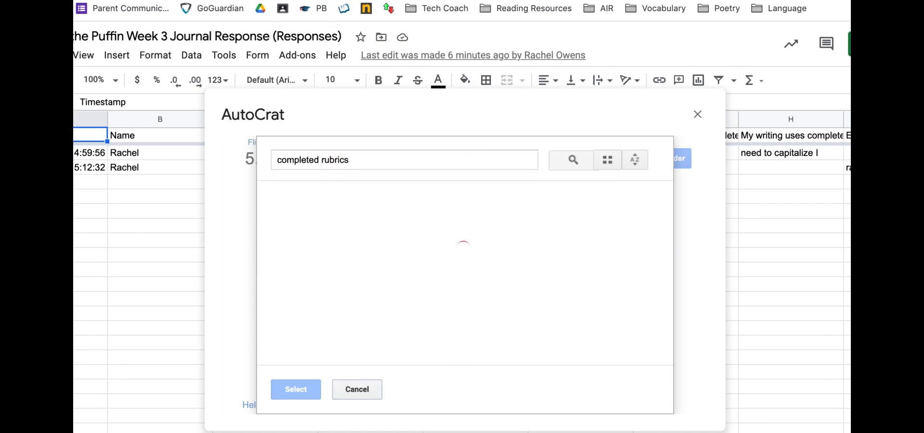
left_click(380, 225)
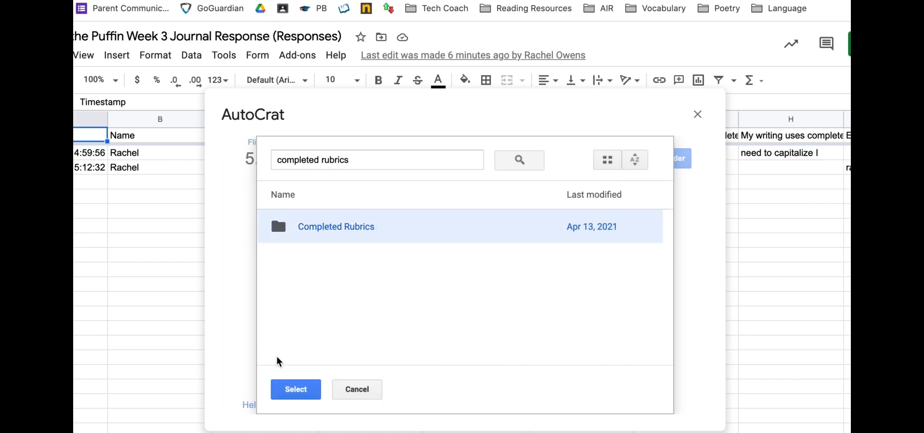
left_click(295, 389)
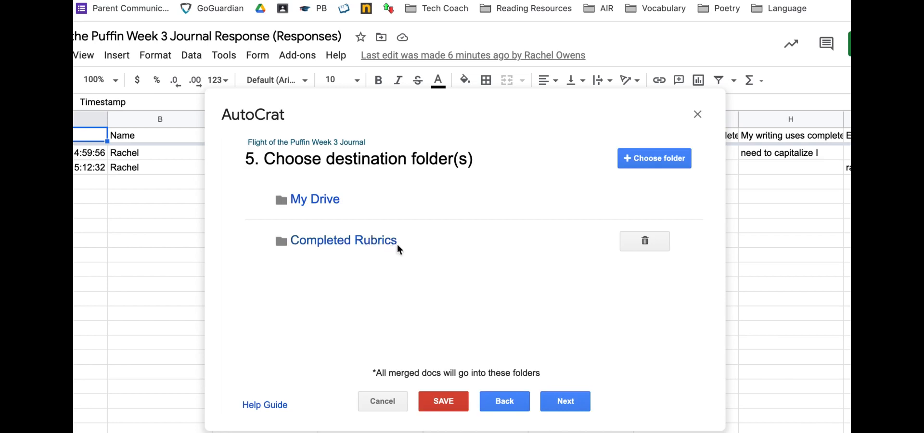
Remove My Drive from the destination folders, keeping Completed Rubrics, and proceed to the dynamic folder reference.
mouse_move(570, 194)
mouse_move(558, 238)
left_click(644, 199)
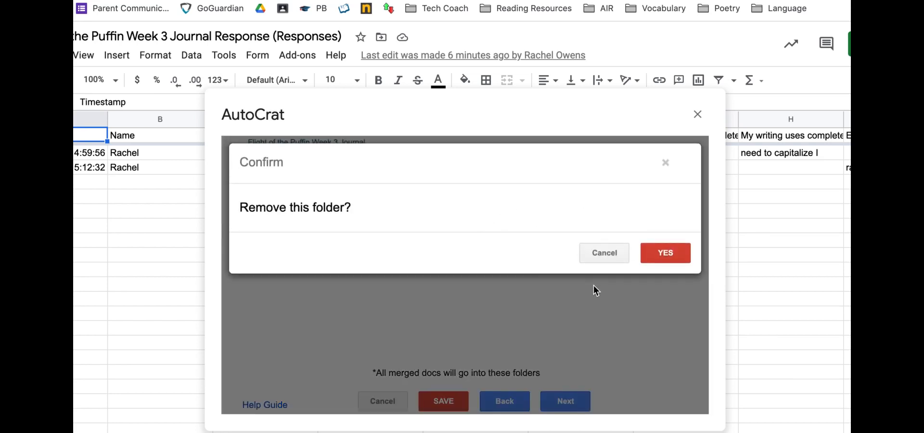
left_click(621, 256)
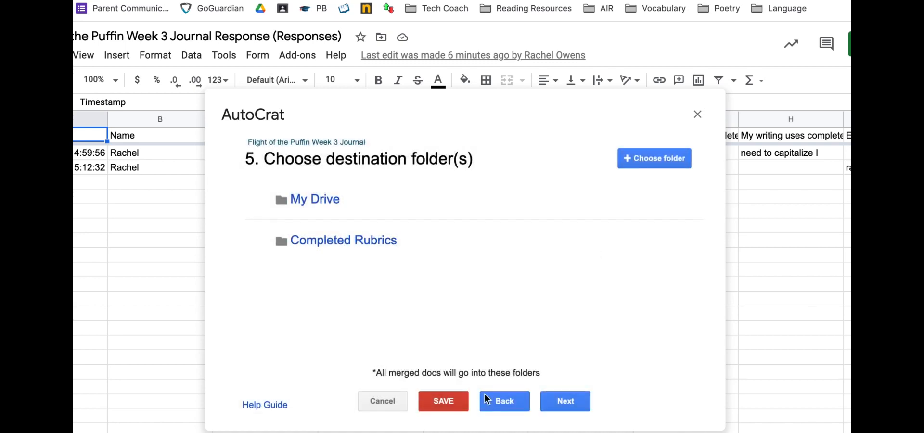
mouse_move(449, 189)
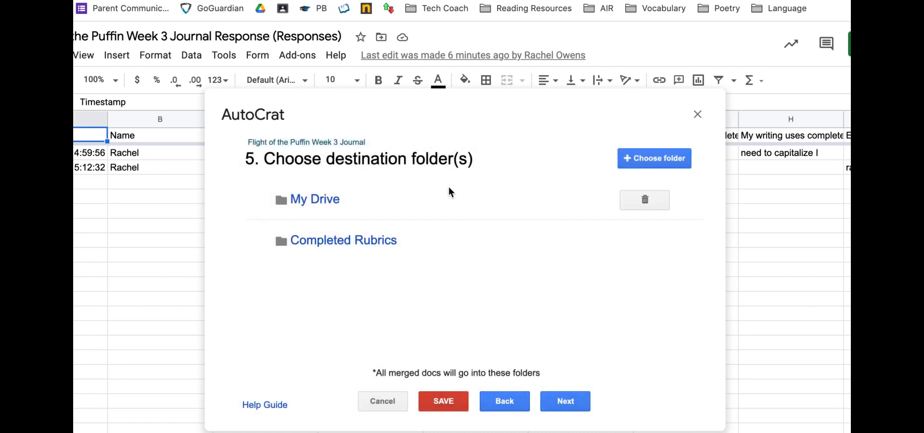
left_click(644, 200)
left_click(650, 253)
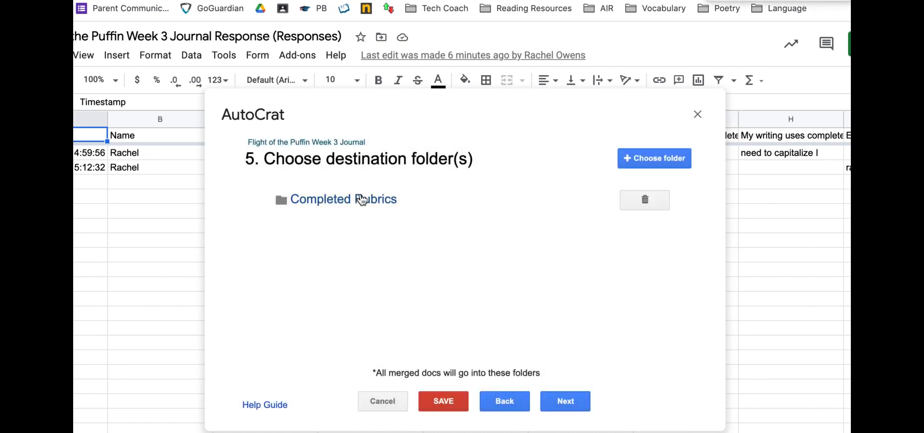
left_click(560, 402)
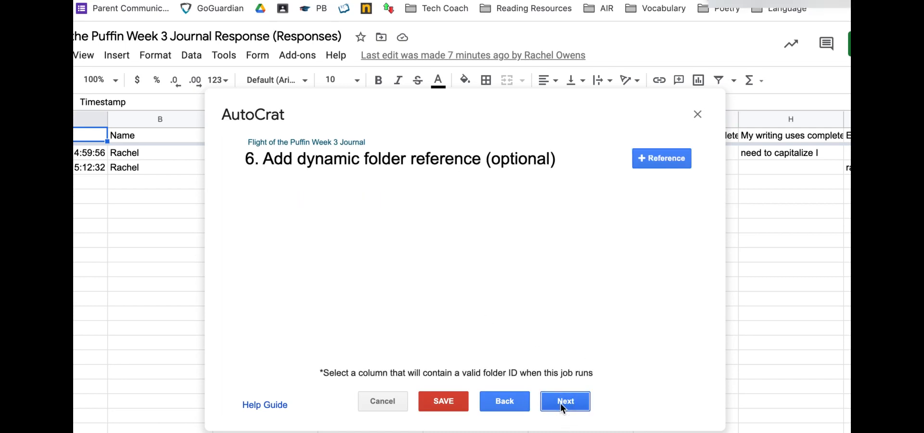
Skip the dynamic folder reference and add a merge condition requiring the Timestamp column to be NOT NULL.
left_click(560, 404)
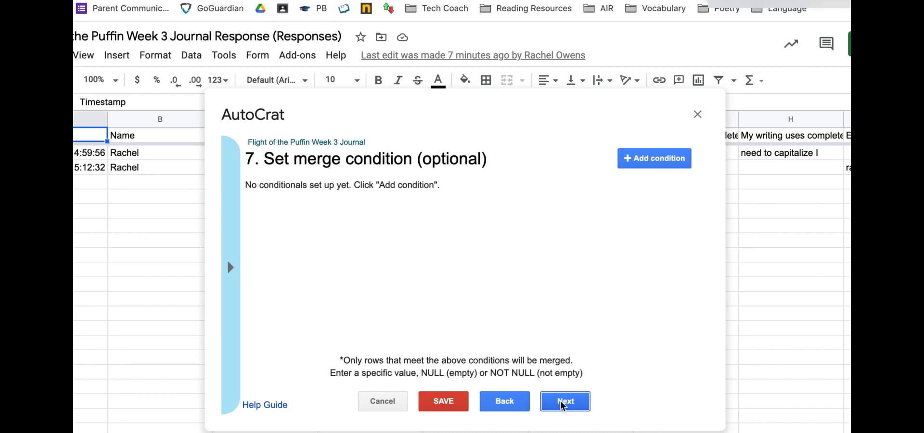
left_click(677, 160)
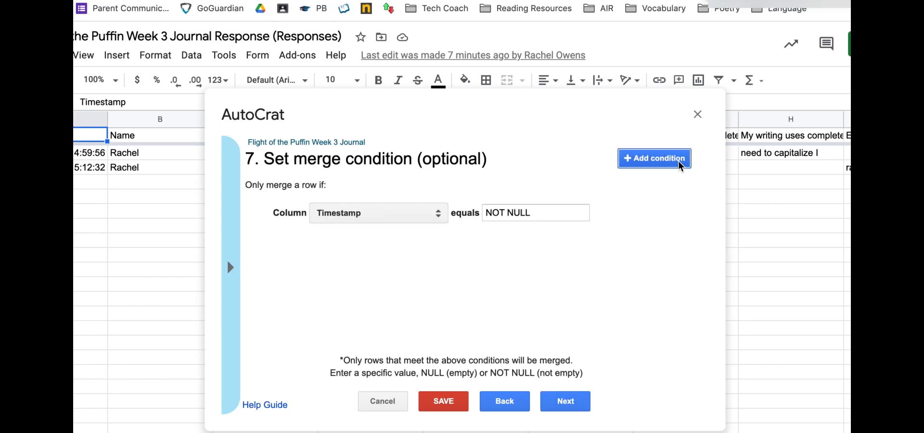
left_click(436, 214)
left_click(435, 212)
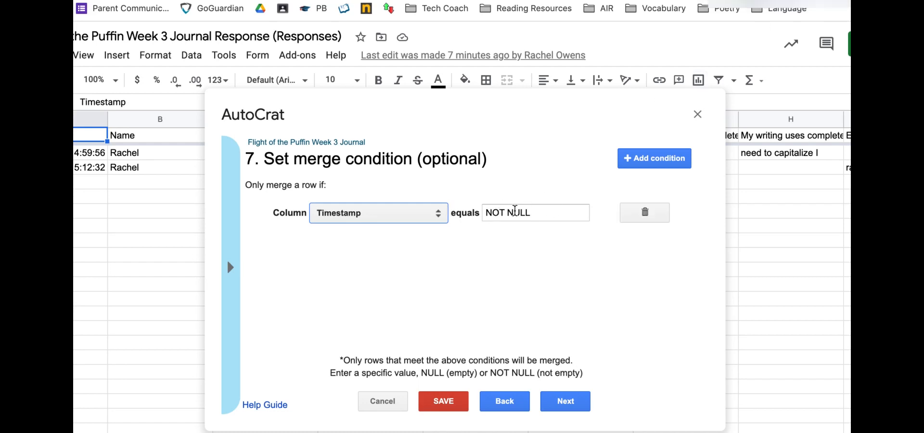
Keep Timestamp as the merge condition column and proceed to the sharing and email settings.
left_click(357, 212)
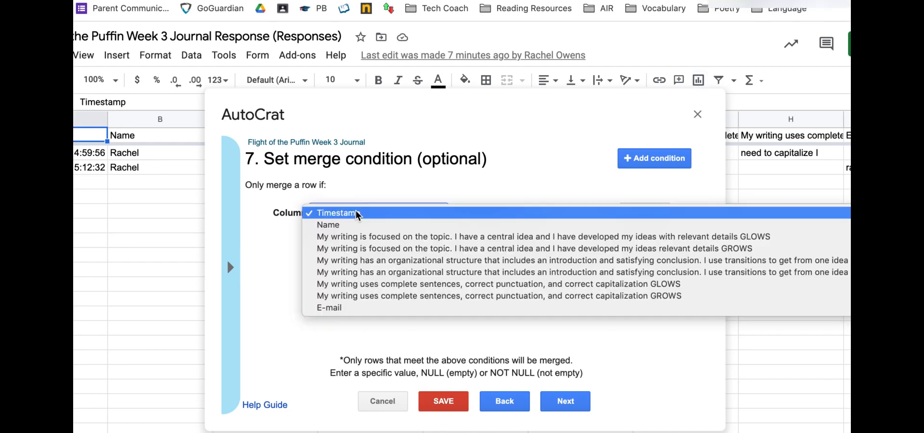
left_click(356, 212)
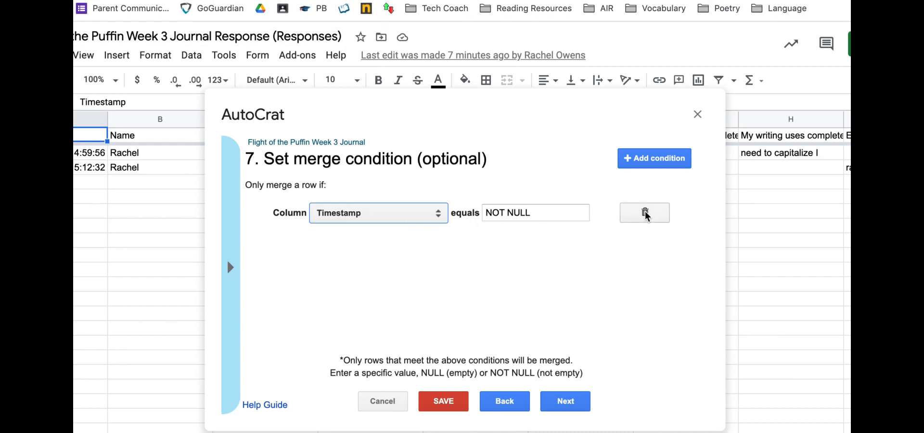
left_click(562, 403)
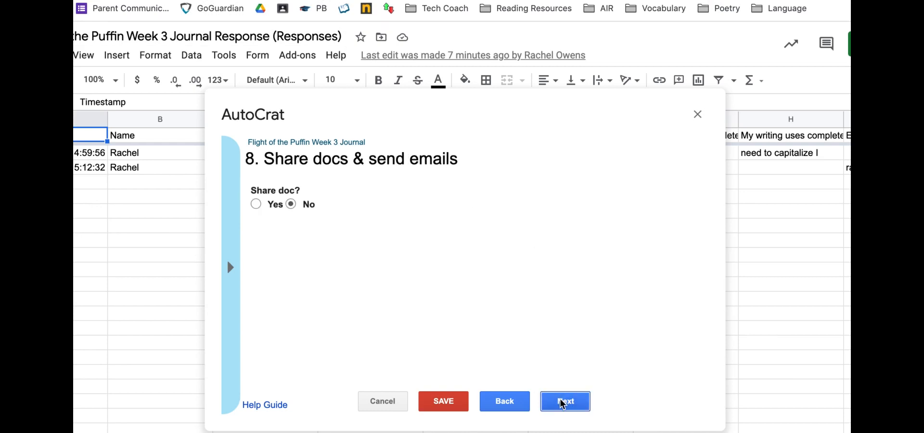
Turn on document sharing and share the merged documents as view only doc, keeping the re-share and no-reply address options.
left_click(254, 203)
left_click(323, 243)
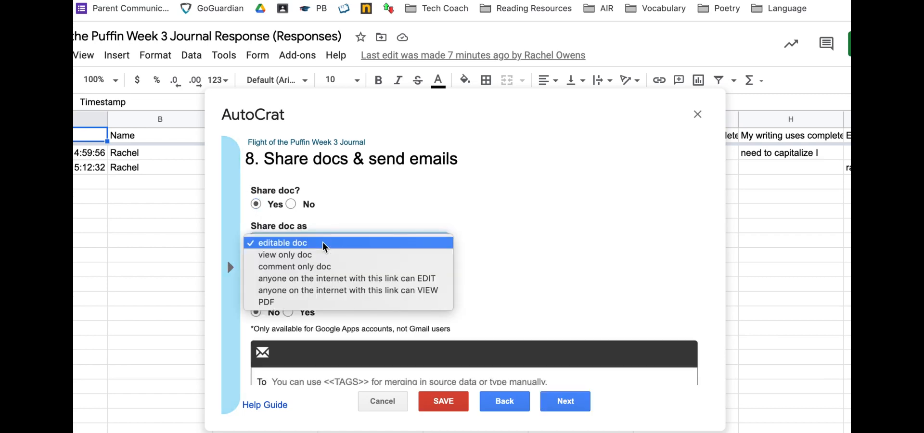
left_click(321, 253)
scroll(469, 257, "down", 3)
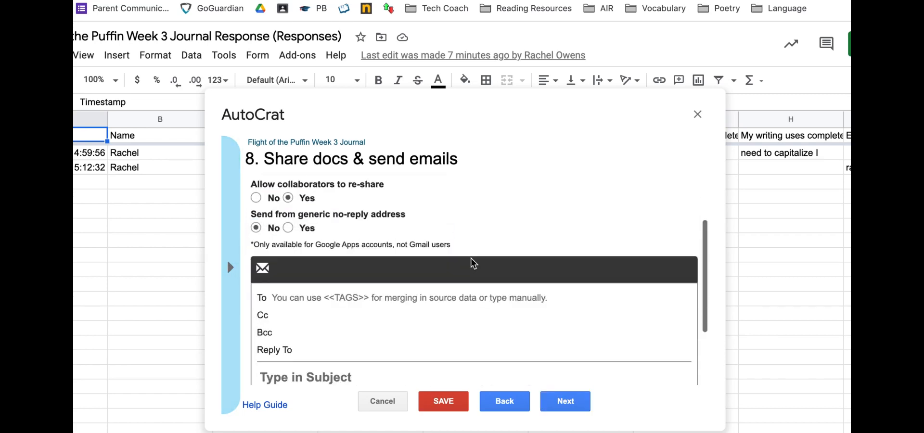
scroll(471, 258, "up", 2)
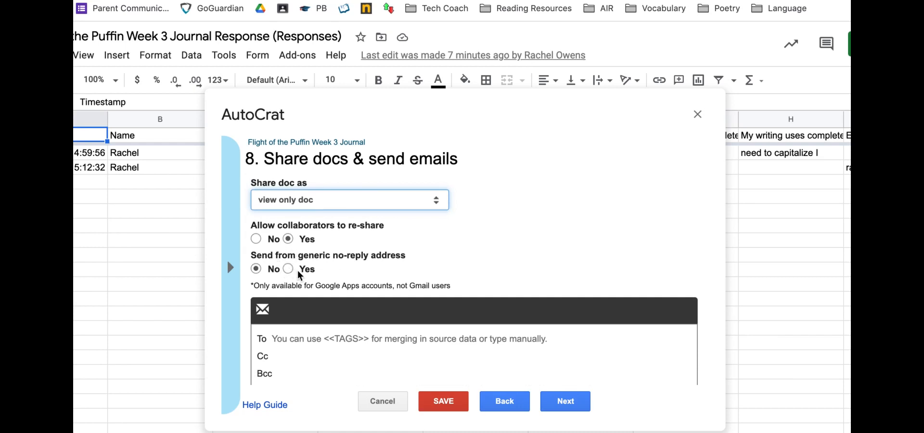
scroll(298, 270, "down", 1)
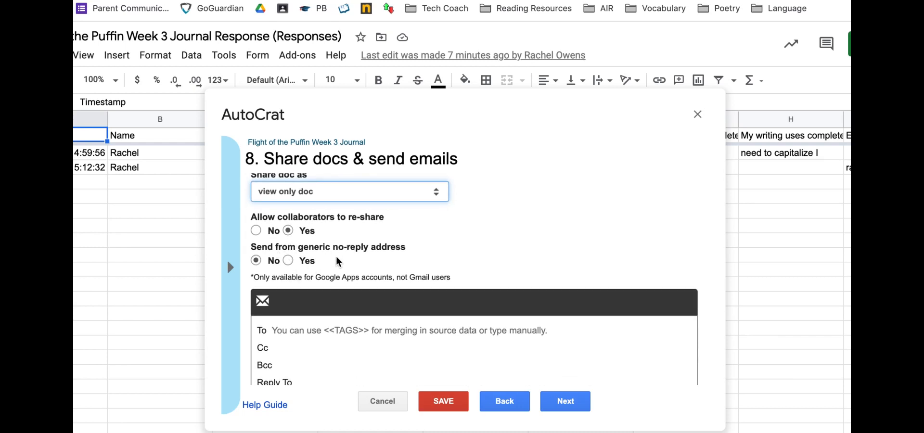
scroll(337, 259, "down", 3)
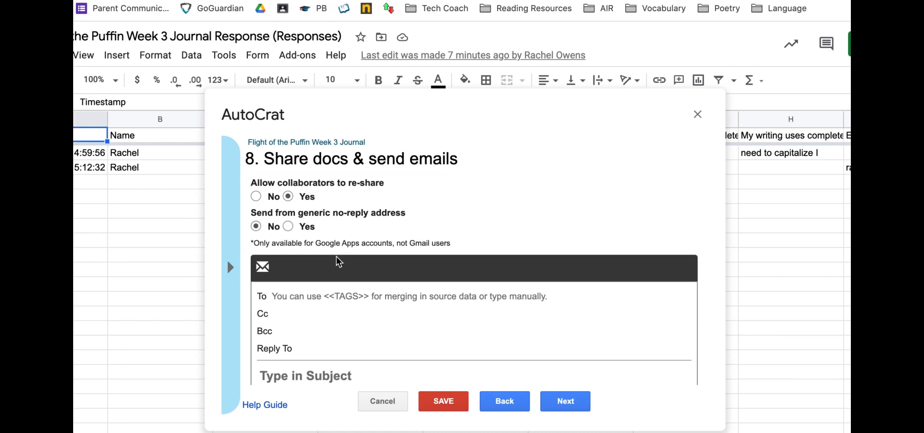
scroll(336, 258, "down", 3)
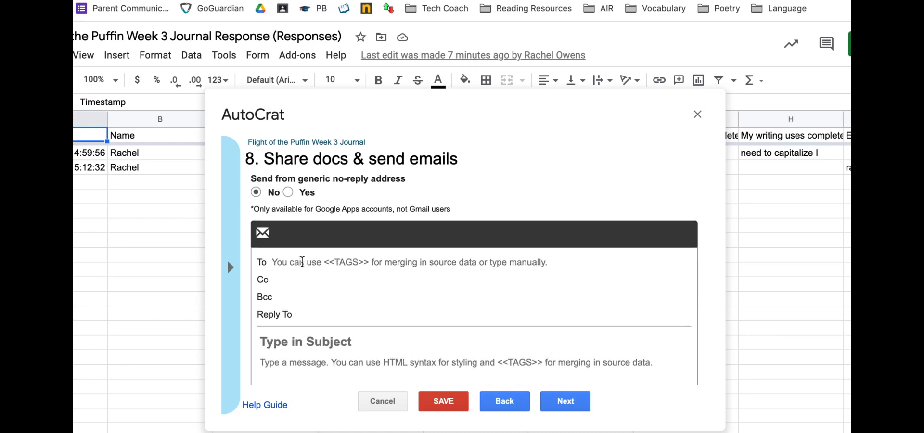
Check the E-mail question's exact title in the form and set the email recipient to the <<E-mail>> tag.
left_click(302, 261)
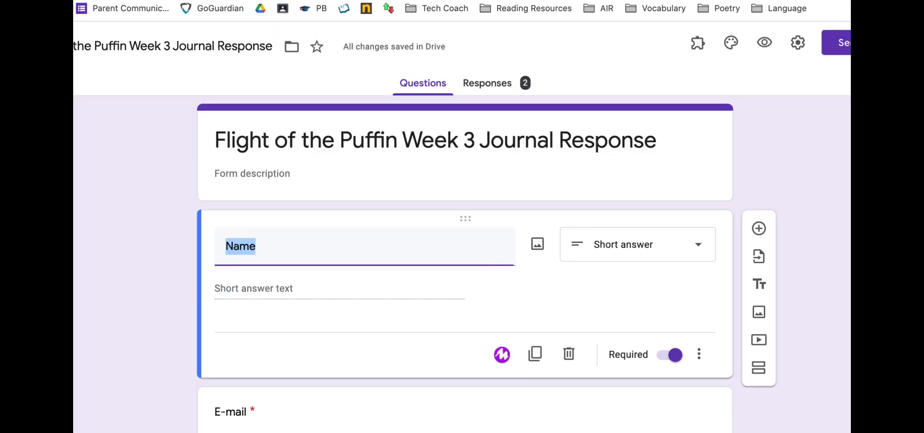
scroll(260, 414, "down", 1)
left_click(229, 342)
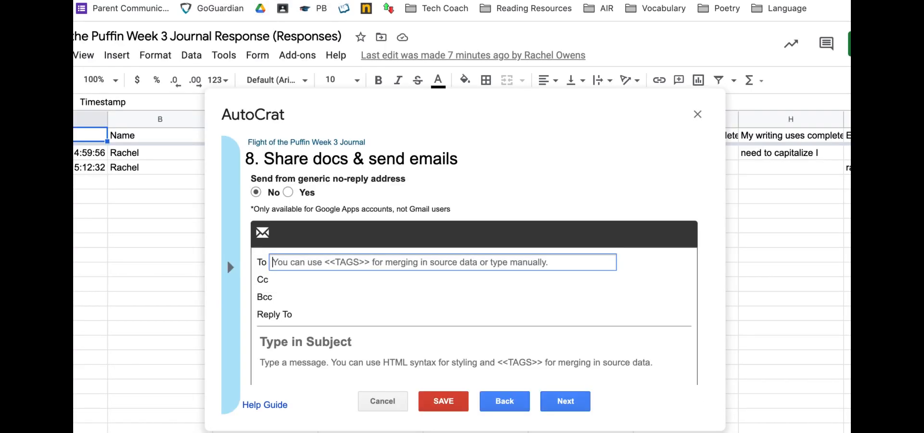
type("<<")
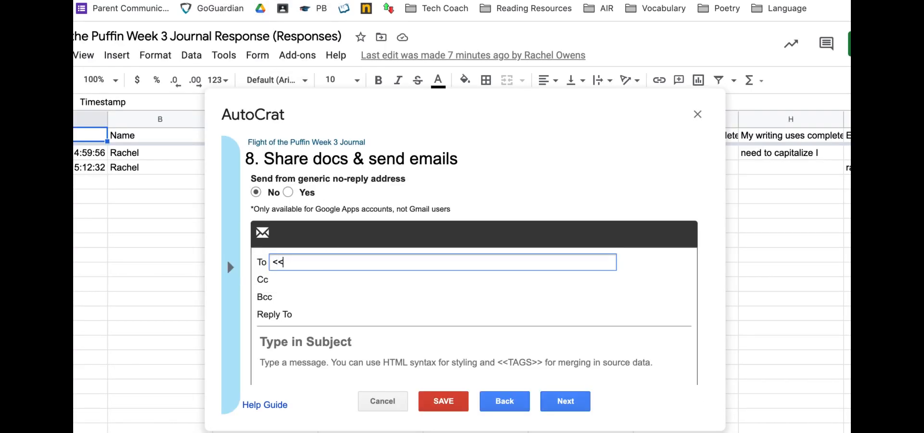
type("E-mail>>")
Set the email subject to "FotP Week 3 Journal Rubric".
scroll(343, 285, "down", 1)
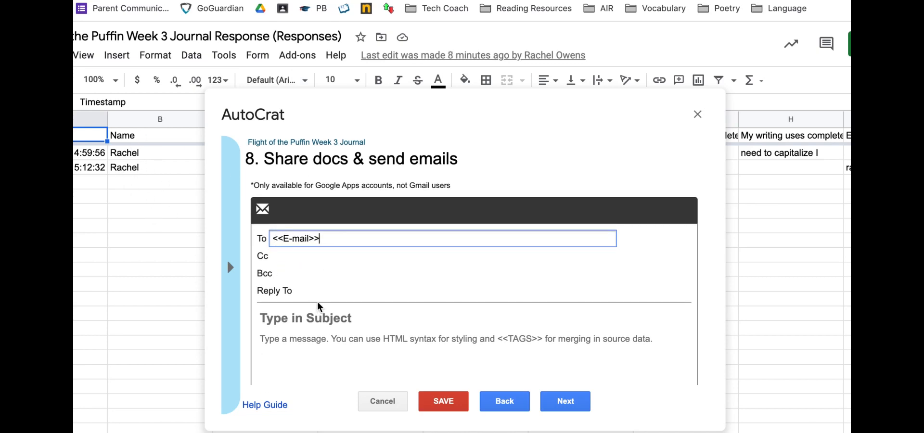
left_click(296, 318)
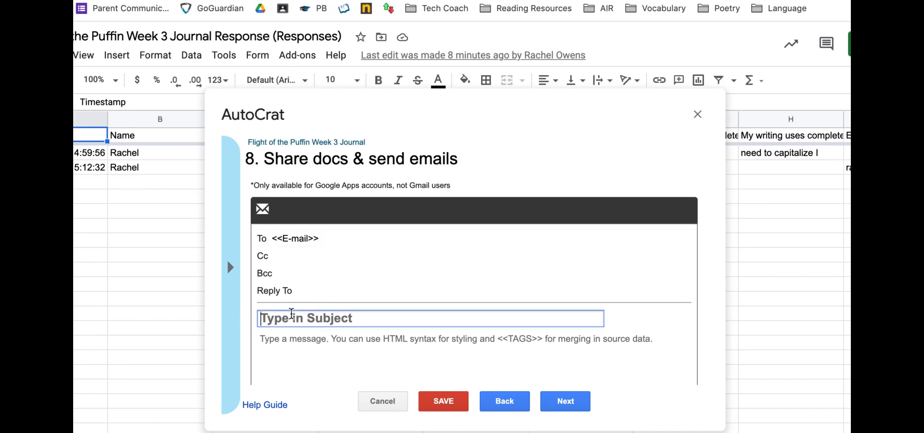
type("Fo")
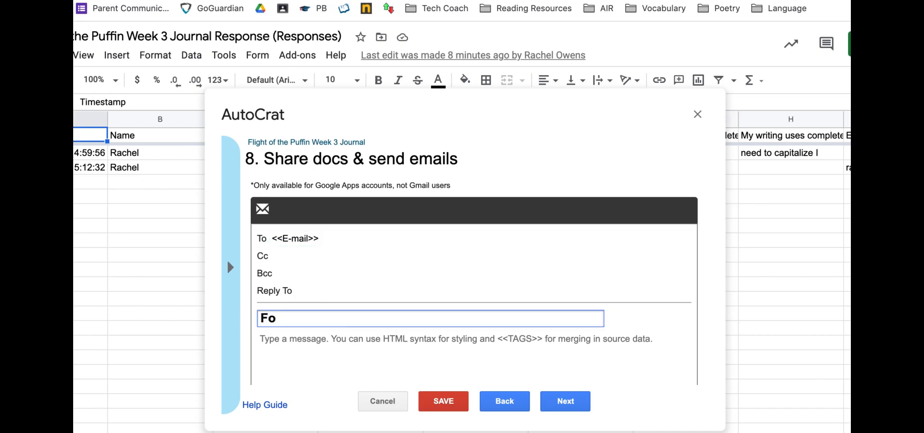
type("T")
key("BackSpace")
type("tP Week 3 Journal ")
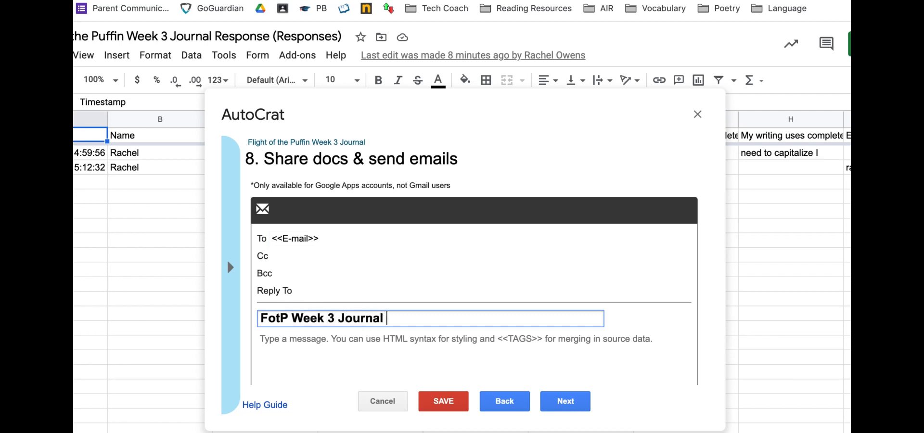
type("Rubric")
Write the message "<<Name>>, Here is your rubric for your week 3 journal. Please view it and respond if you have any questions.".
scroll(347, 304, "down", 1)
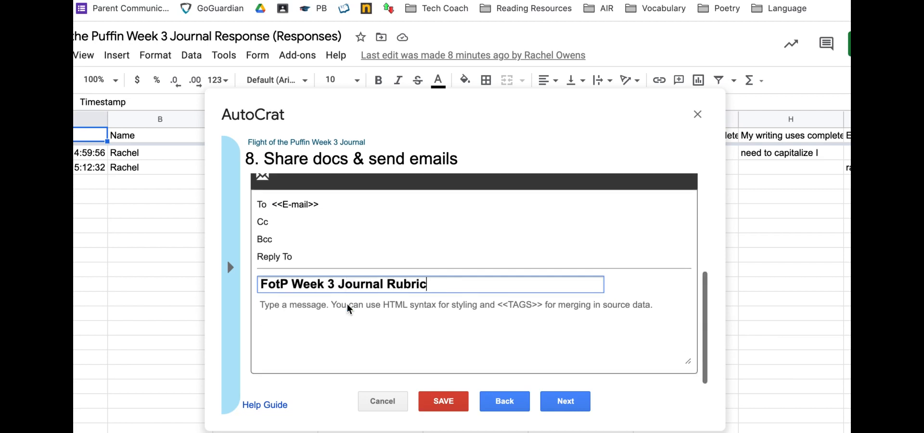
left_click(334, 308)
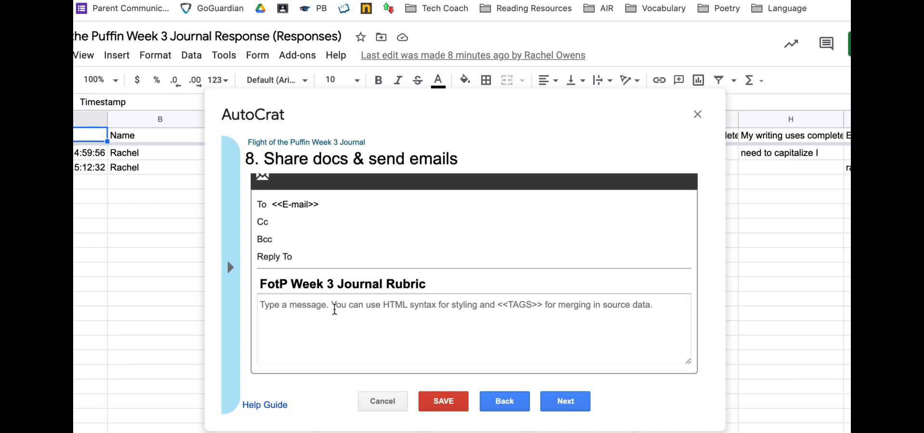
type("<<Name>>")
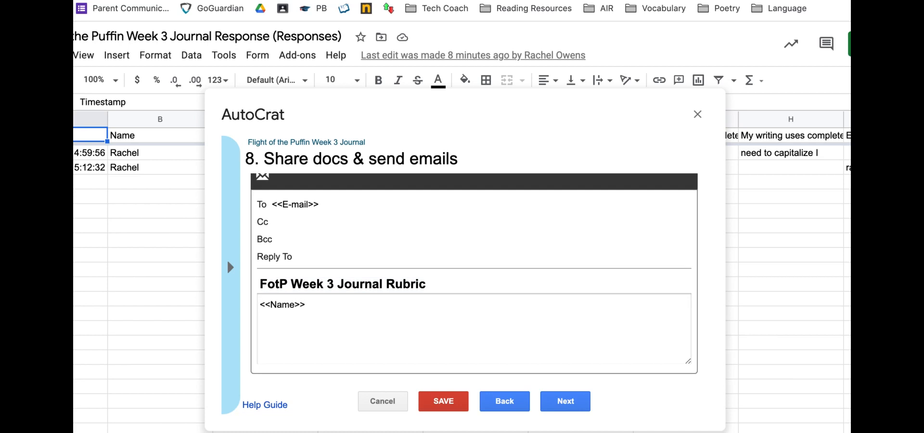
type(",")
key("Return")
type("Here is your wee")
key("BackSpace")
key("BackSpace")
key("BackSpace")
type("rubric for ")
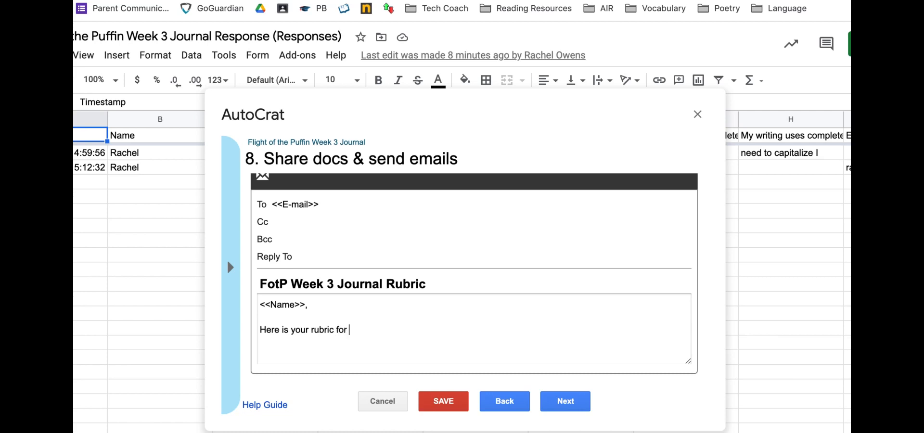
type("you rr week 3 journal")
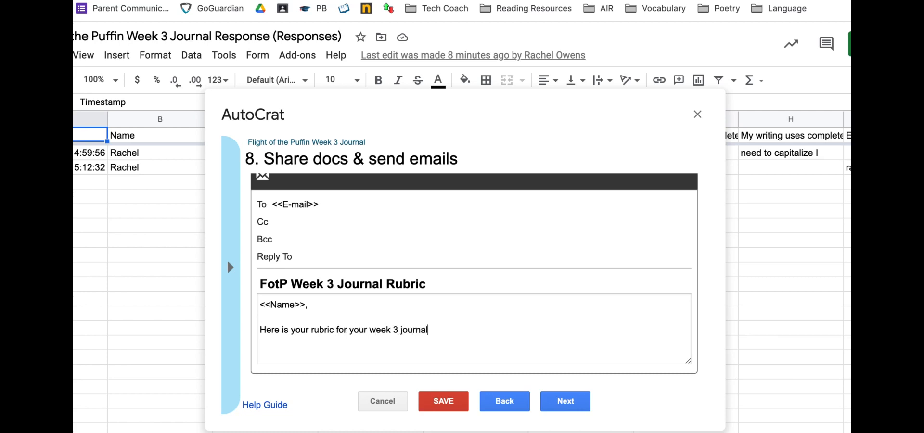
type(". Please view it and respond if you")
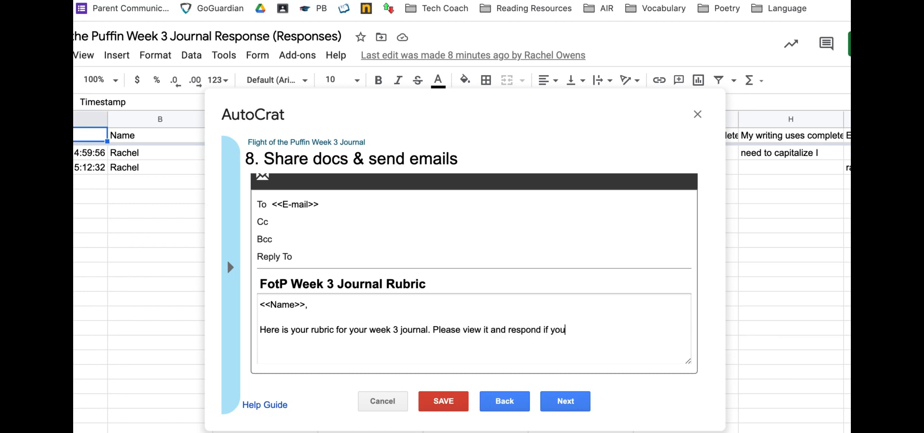
type(" have any questions.")
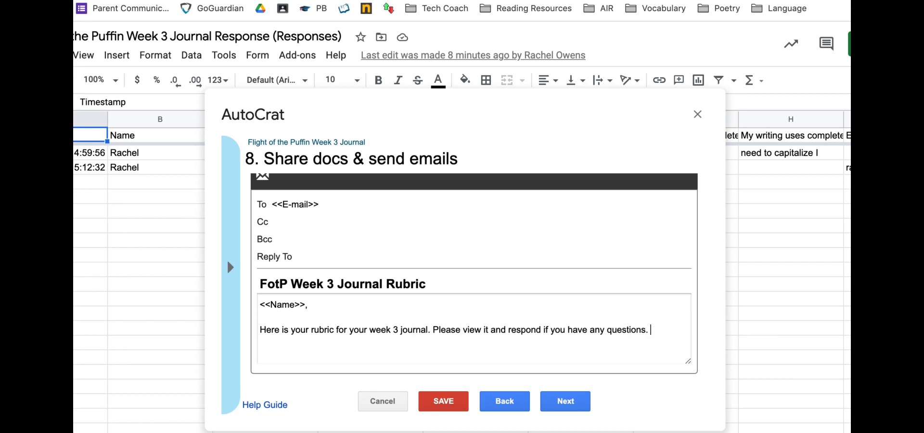
Proceed to the job triggers, set Run on form trigger to Yes with the time trigger off, and save the job.
left_click(565, 405)
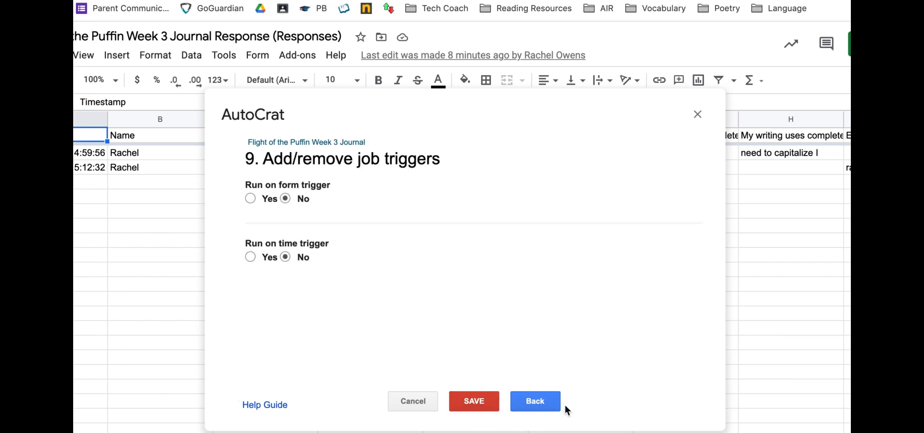
left_click(255, 199)
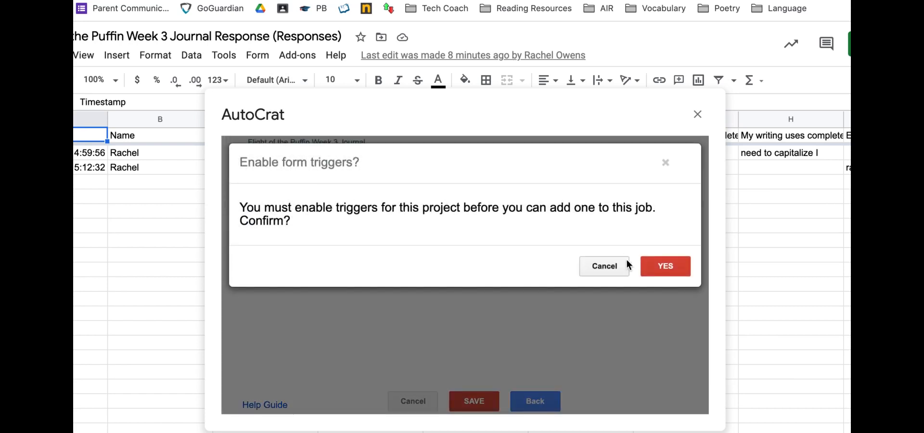
left_click(613, 266)
left_click(535, 401)
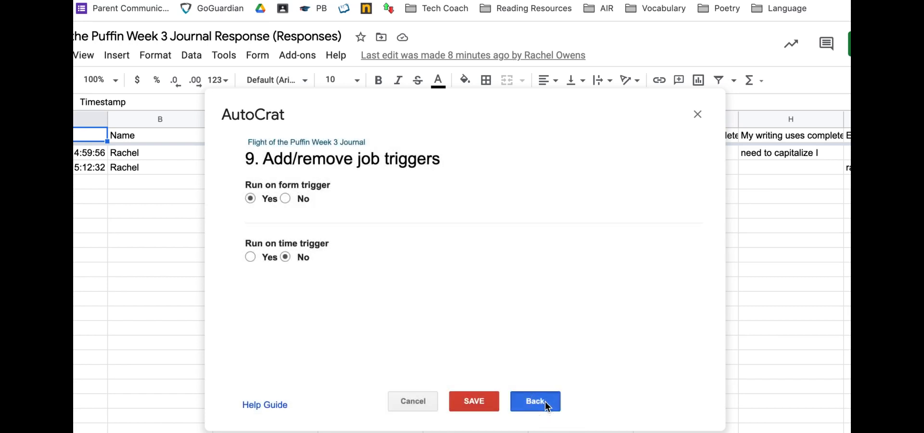
left_click(455, 403)
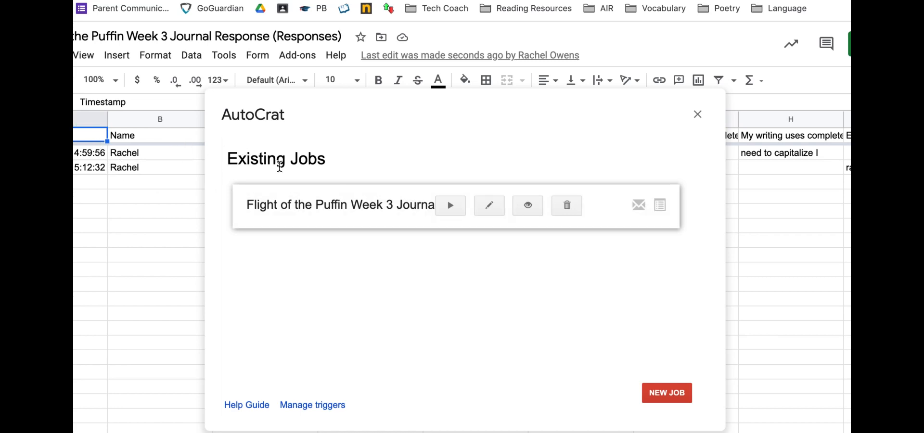
Relaunch Autocrat from the responses sheet and run the Flight of the Puffin Week 3 Journal job.
left_click(699, 116)
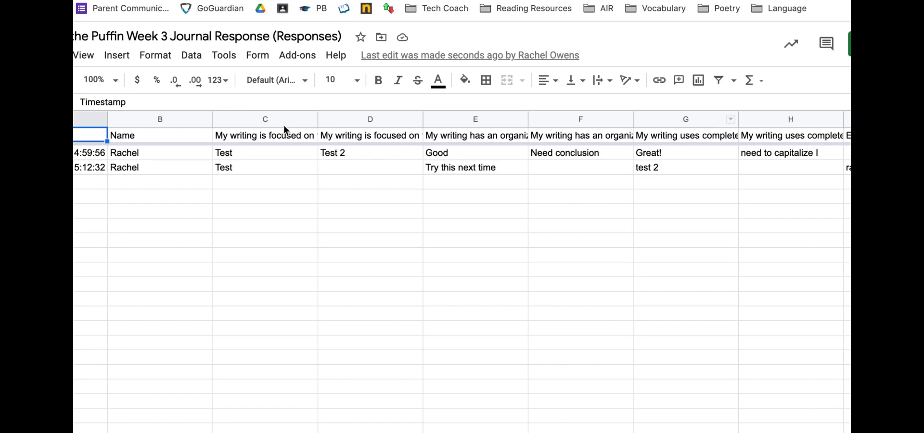
left_click(287, 54)
mouse_move(306, 111)
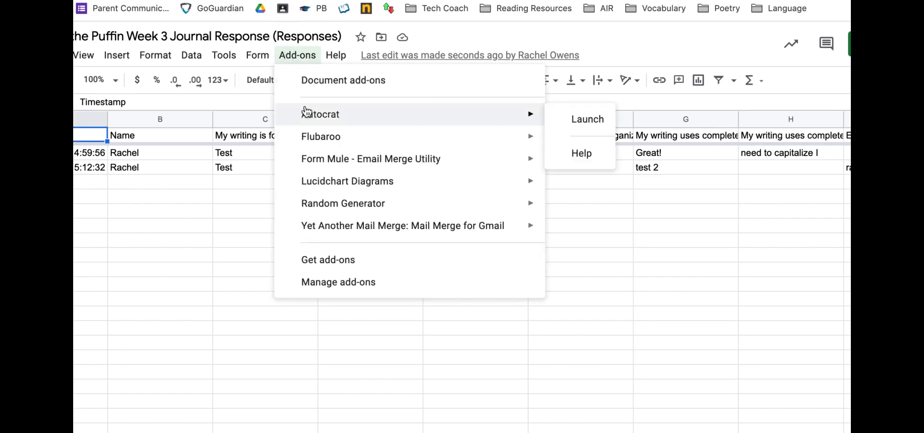
left_click(608, 121)
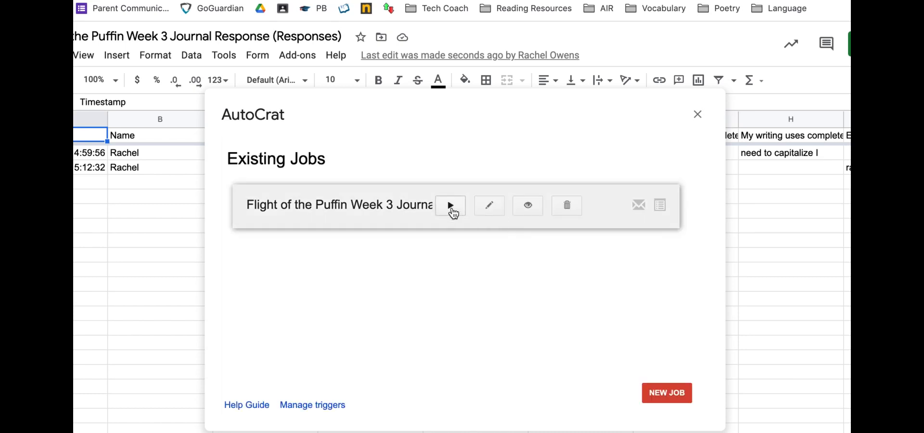
left_click(451, 207)
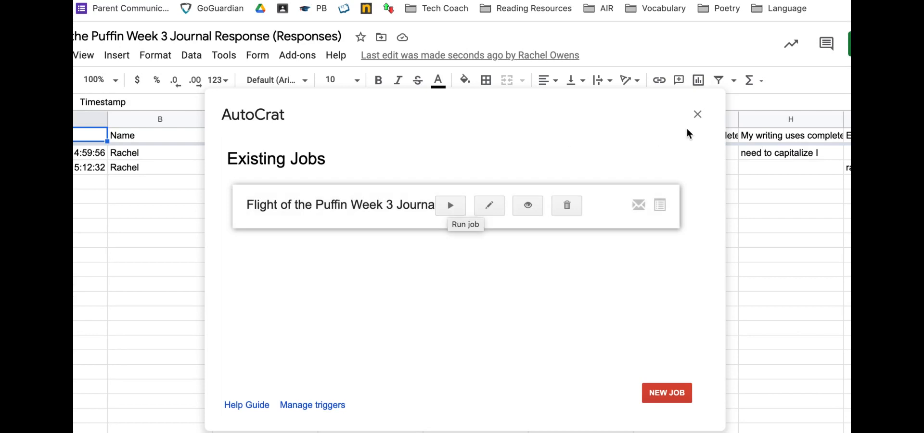
Close AutoCrat, examine the merged document columns beside the responses, and preview the first row's merged document link.
left_click(697, 115)
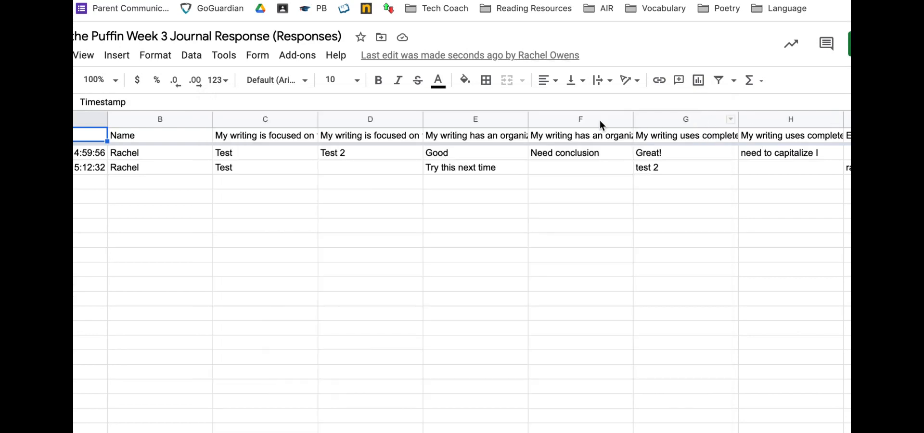
scroll(477, 177, "right", 2)
scroll(476, 177, "right", 4)
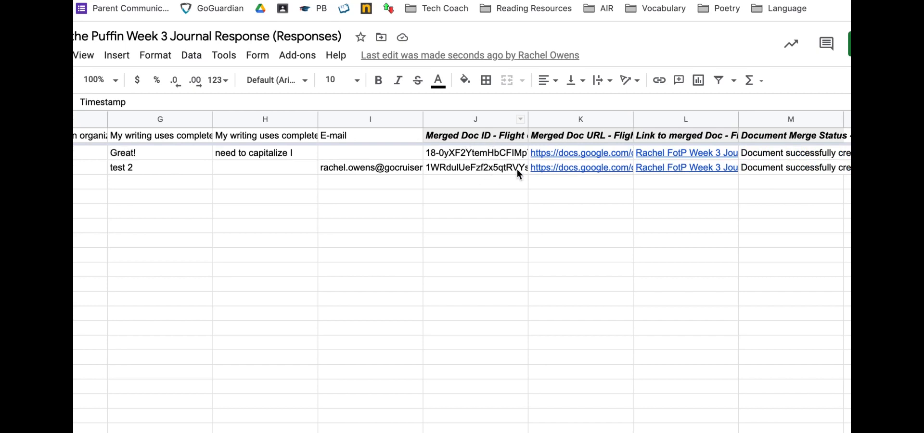
left_click(384, 158)
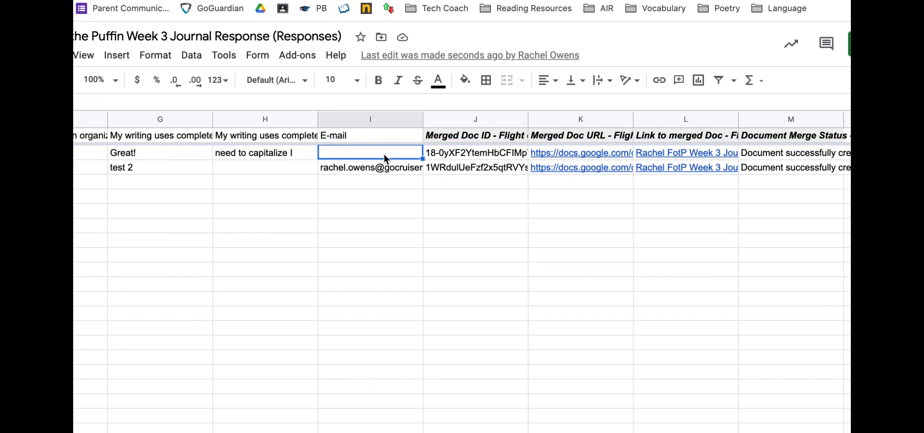
left_click(560, 156)
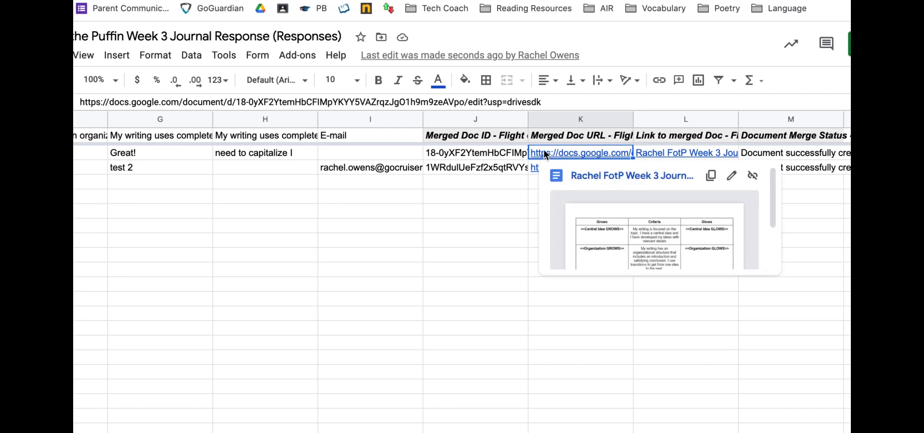
Open the merged rubric document linked in the second response row, check its Glows cells, and return to the responses sheet.
left_click(403, 154)
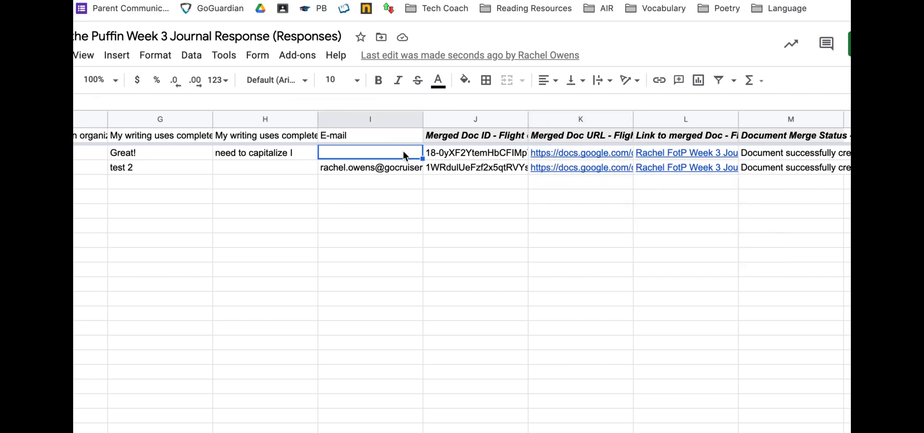
left_click(573, 169)
left_click(595, 194)
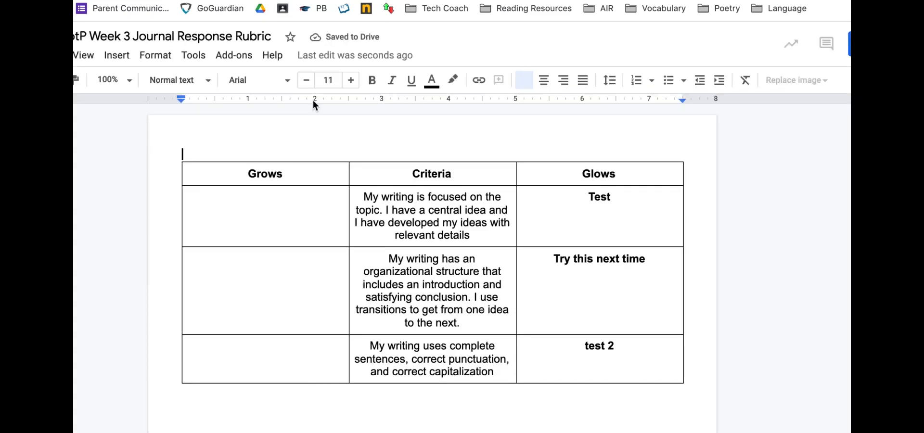
left_click(601, 196)
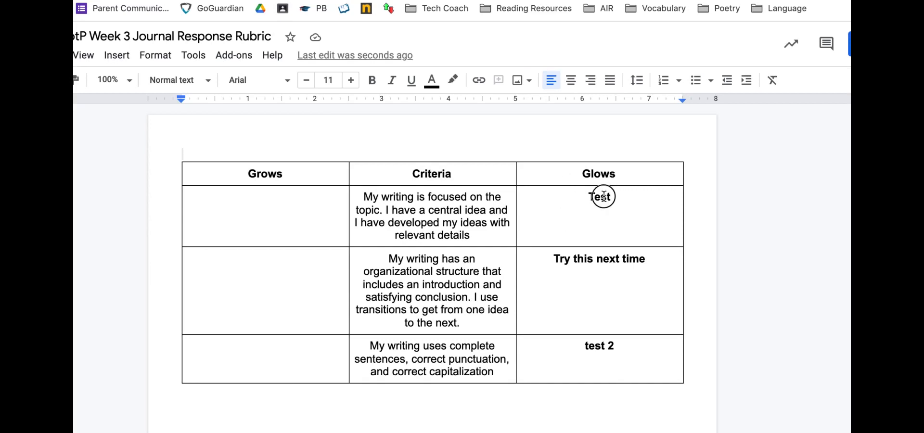
key("Down")
left_click(596, 347)
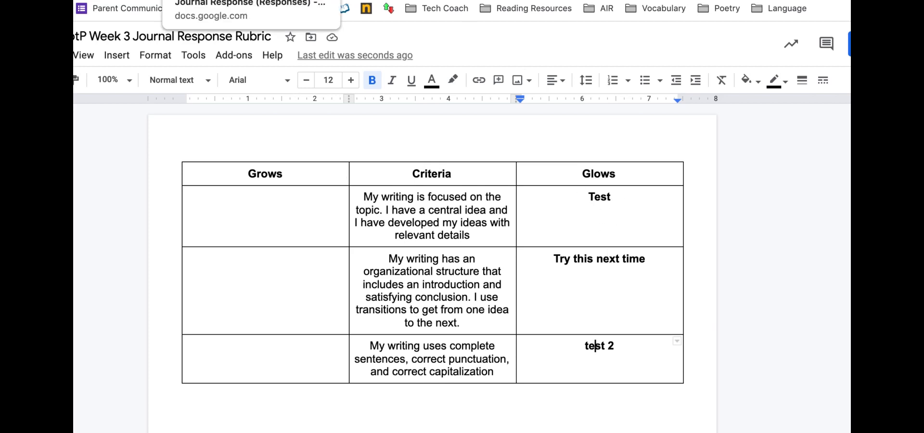
left_click(217, 0)
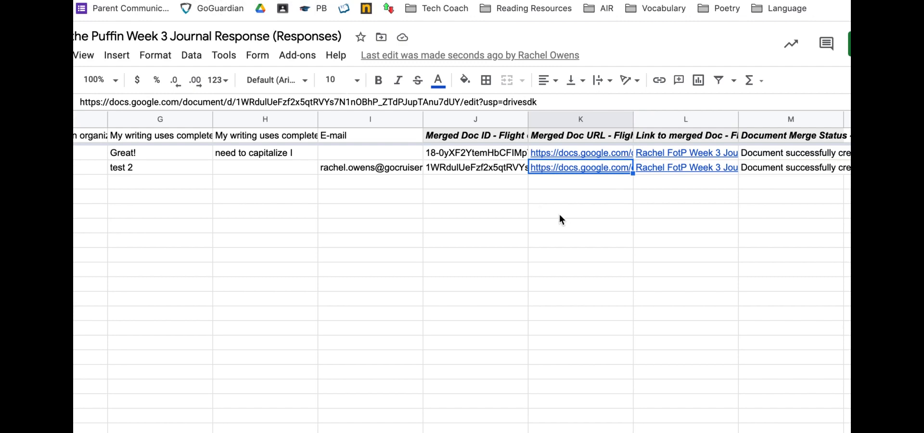
Switch to Gmail at mail.google.com, review the FotP Week 3 Journal Rubric email, and open its shared rubric document.
key("ctrl+Home")
key("ctrl+t")
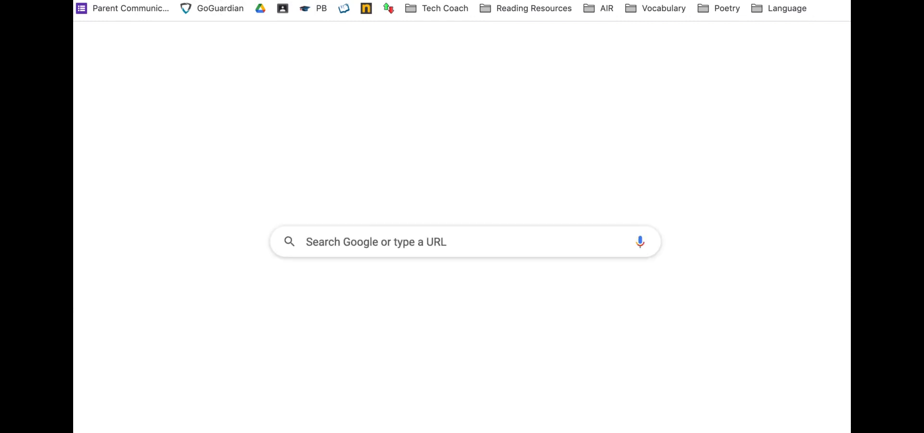
type("mail.google.com")
key("Return")
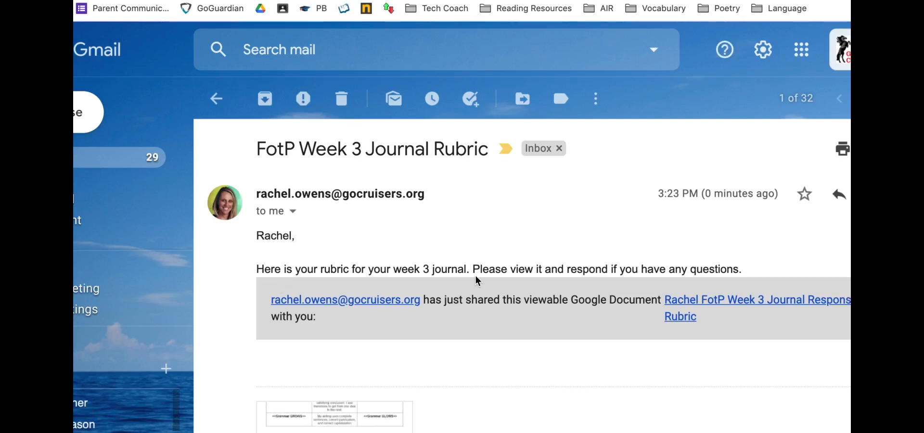
scroll(478, 280, "down", 1)
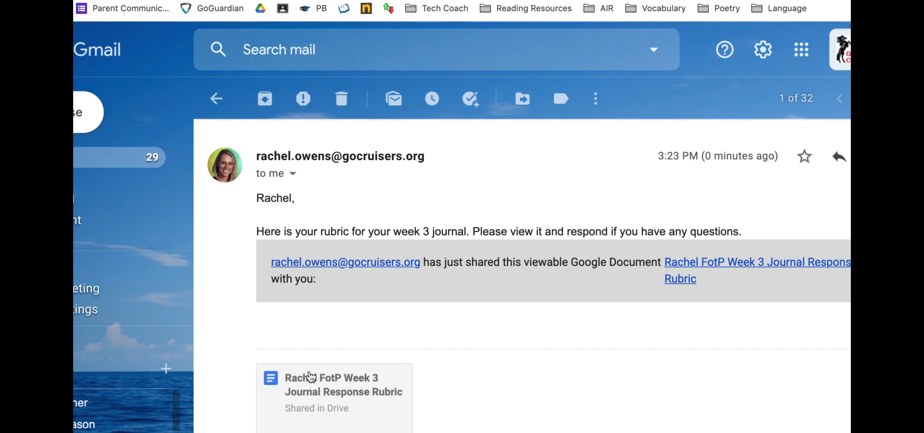
left_click(311, 377)
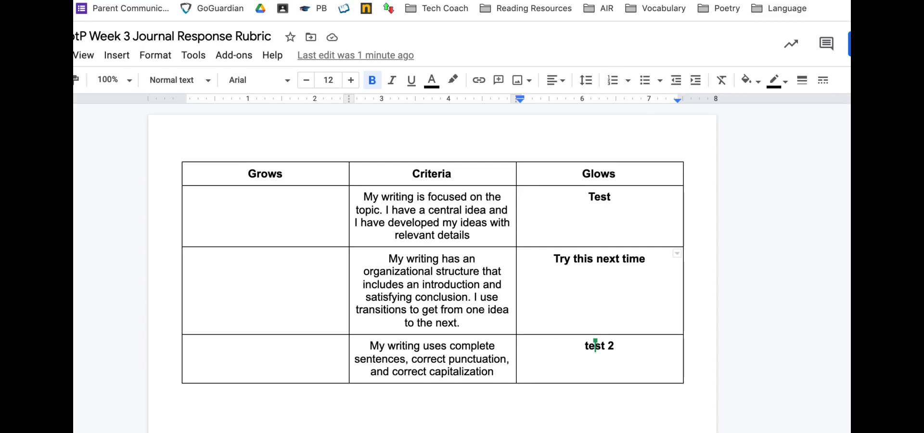
Return to the Flight of the Puffin Week 3 Journal Response form and start another response at the Name field.
left_click(385, 0)
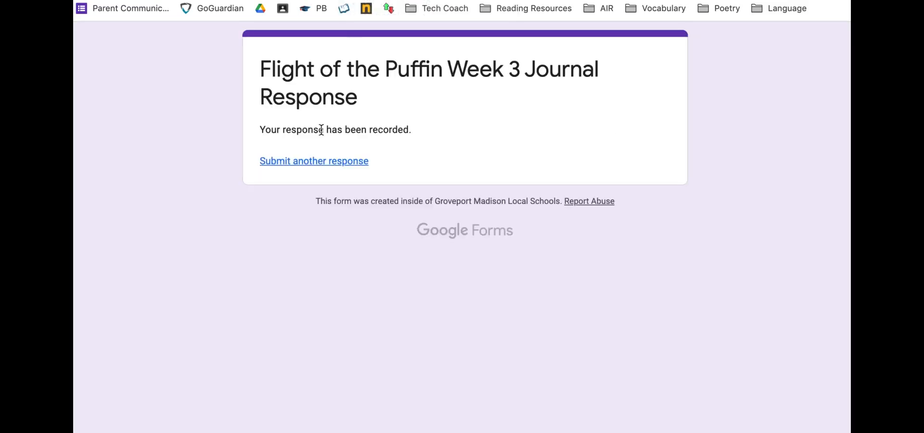
left_click(318, 161)
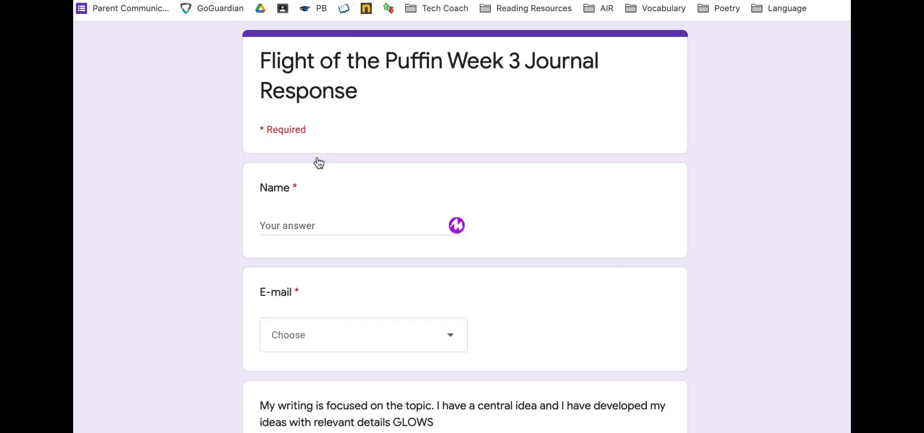
left_click(370, 228)
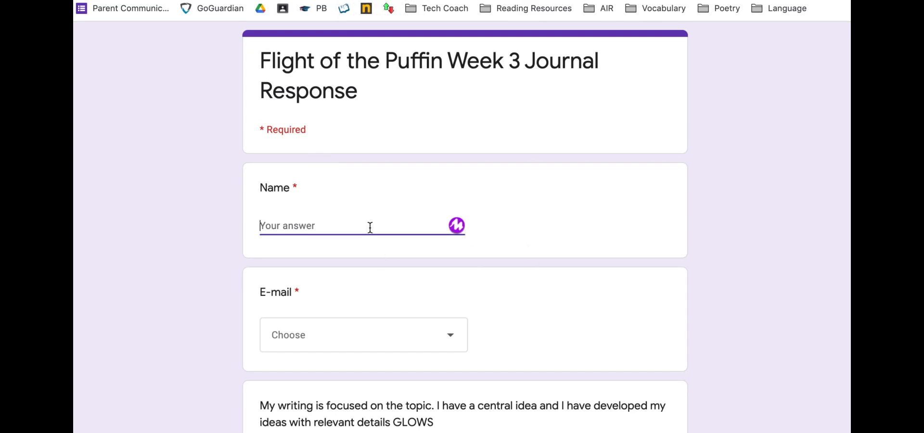